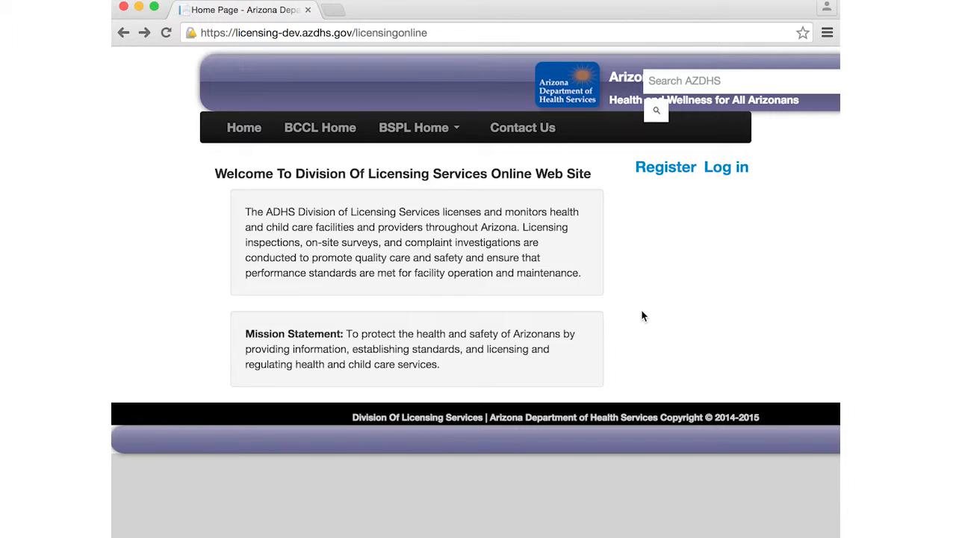
# Go from the Division of Licensing home page to the Log in page.
pyautogui.click(724, 173)
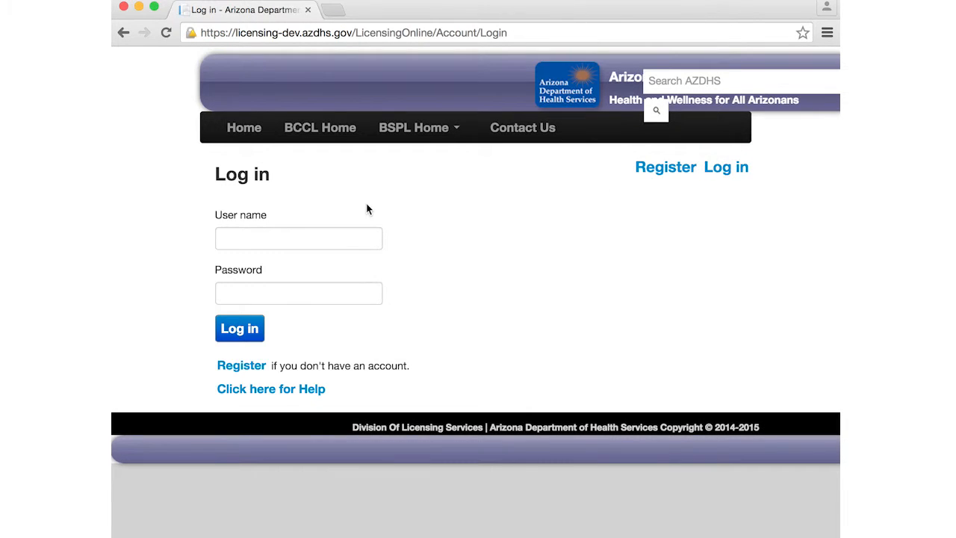
# Sign in with the account's user name and password and open the Midwife Report form.
pyautogui.click(285, 242)
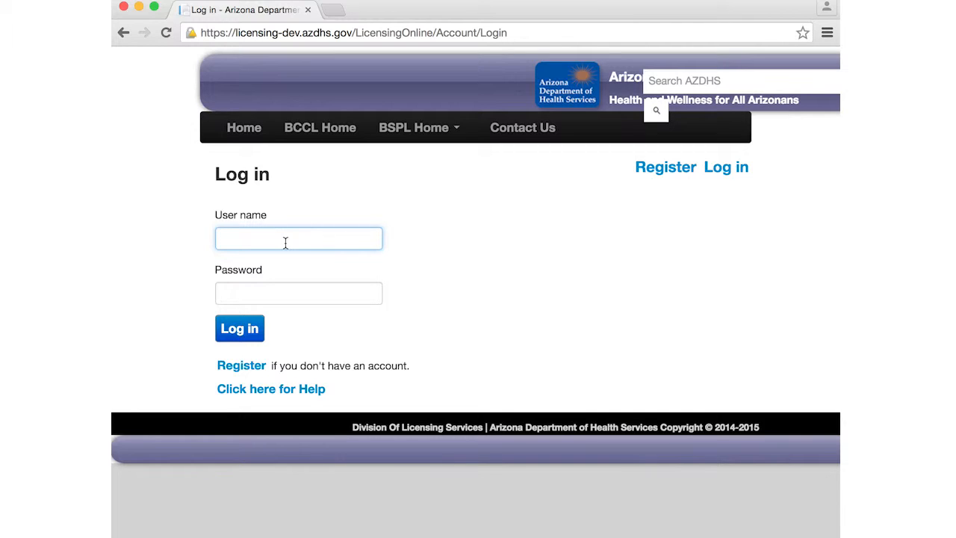
pyautogui.write('midtest1')
pyautogui.press('Tab')
pyautogui.write('test12345')
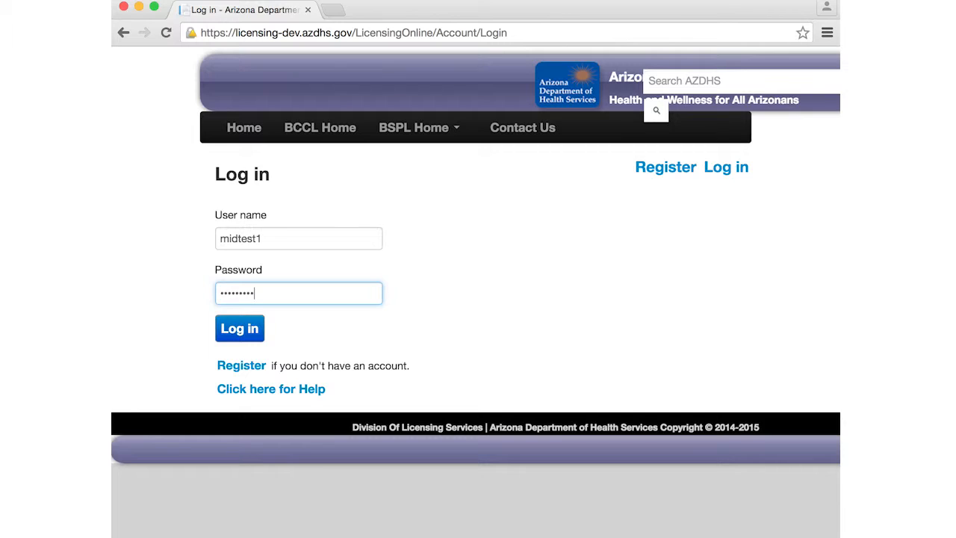
pyautogui.write('67')
pyautogui.click(240, 336)
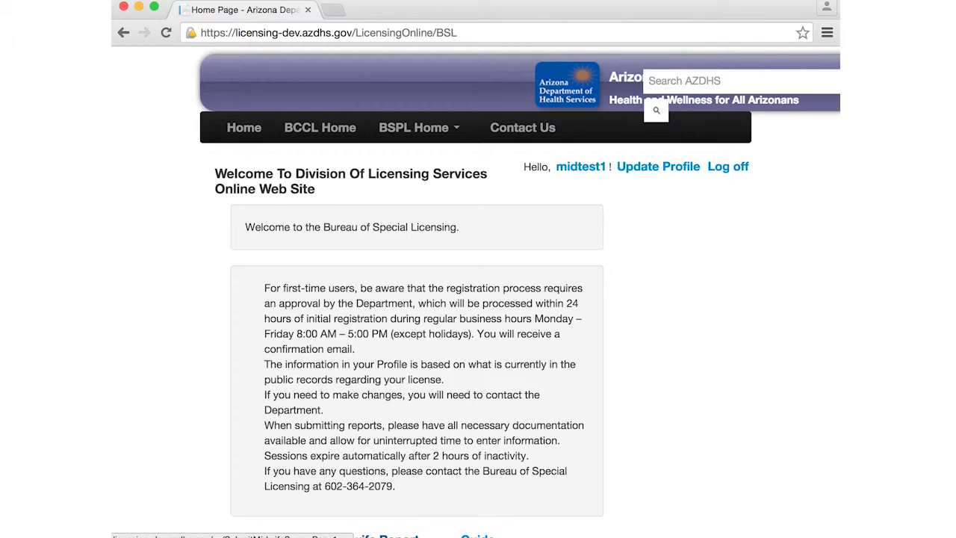
pyautogui.click(386, 537)
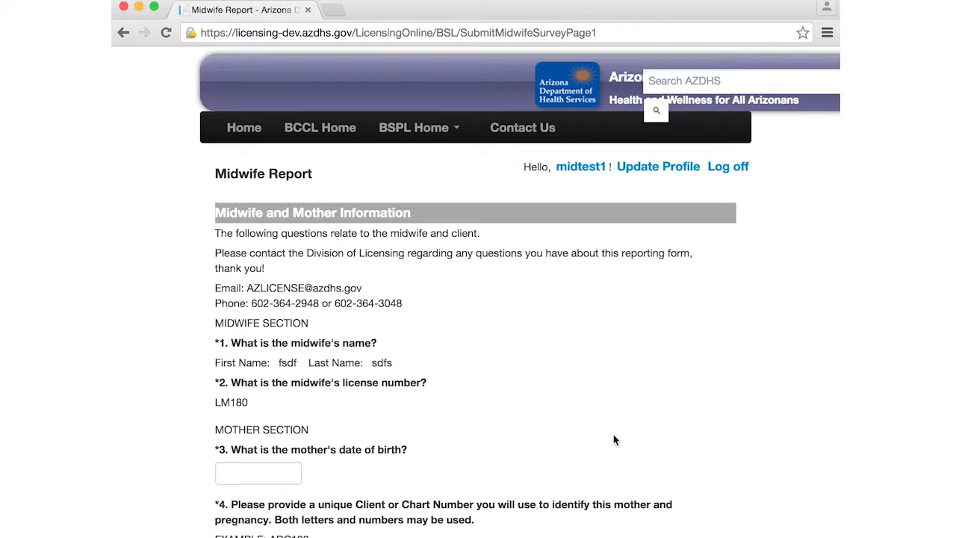
pyautogui.click(260, 476)
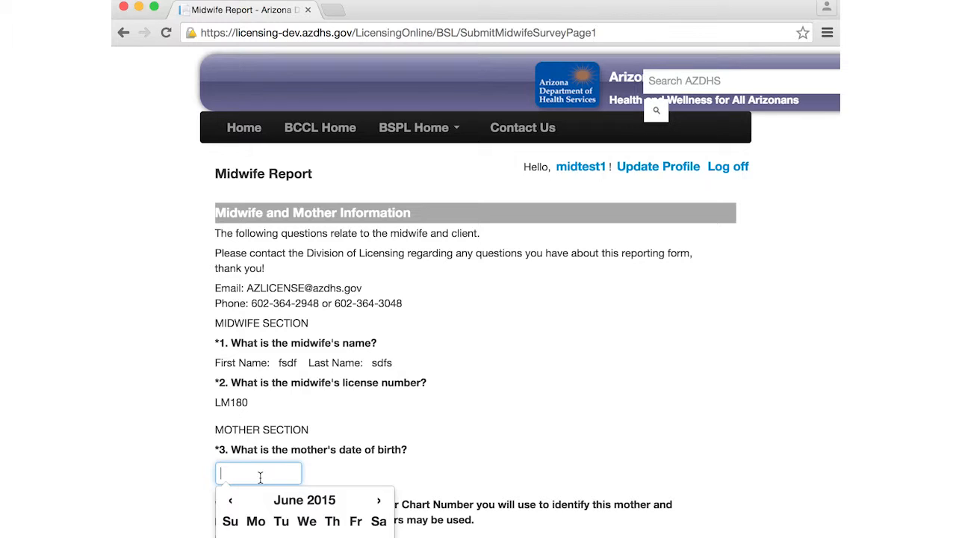
pyautogui.write('10/04/1985')
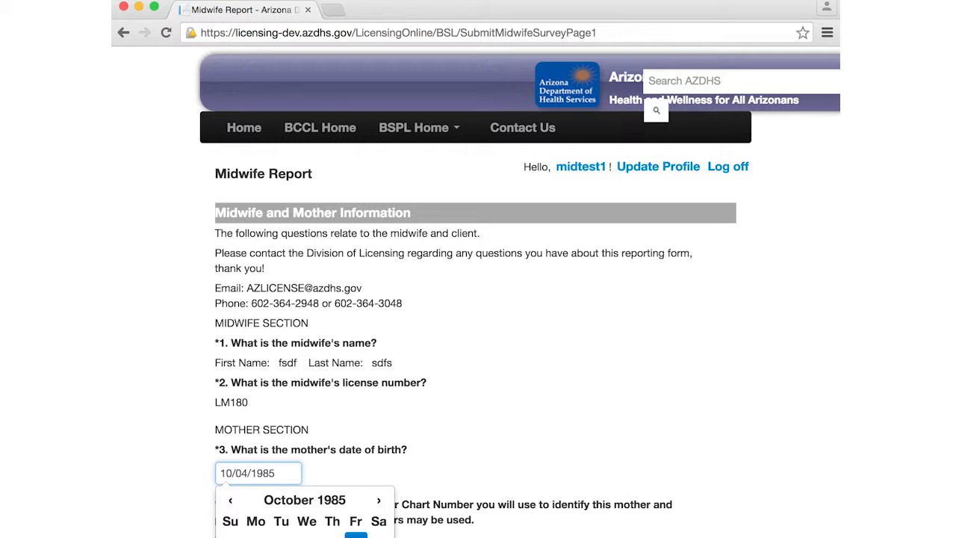
pyautogui.scroll(-5, 371, 478)
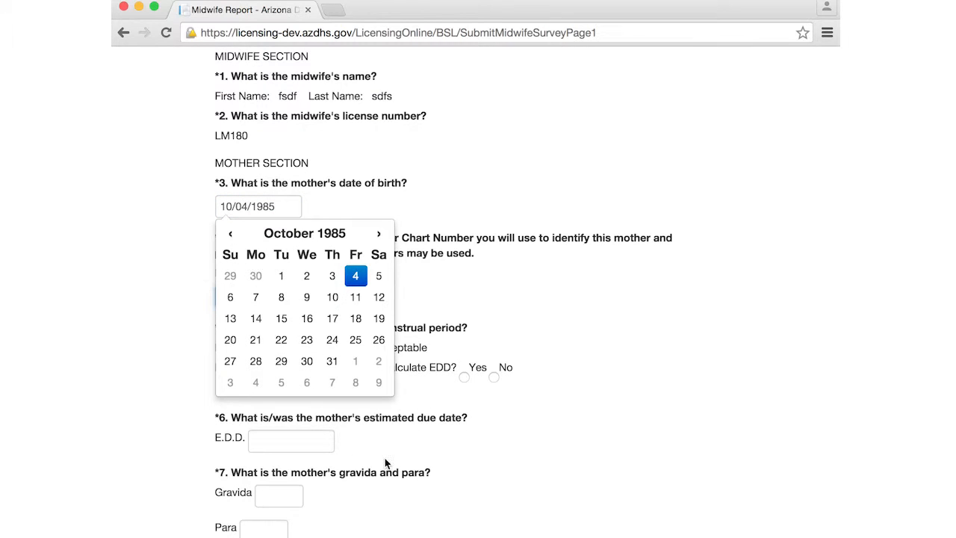
pyautogui.click(503, 323)
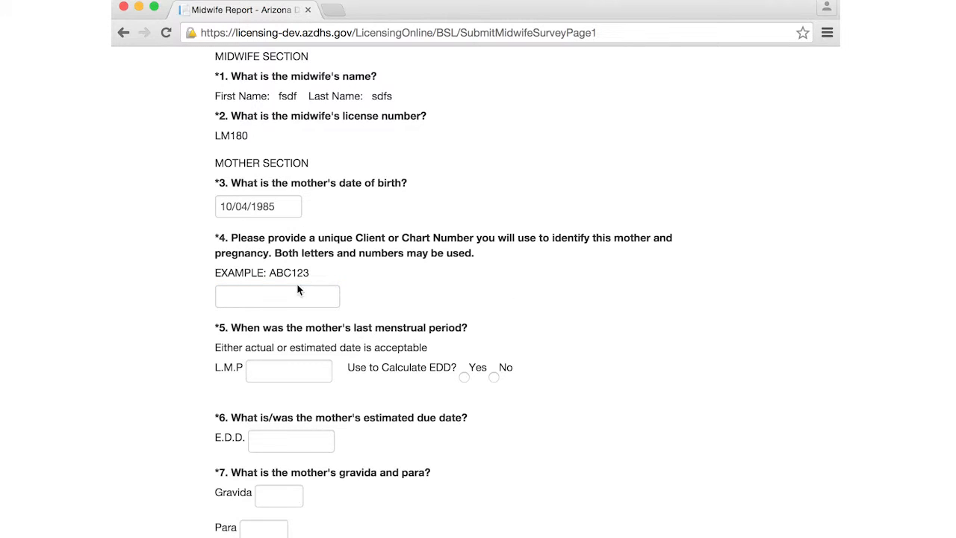
# Enter the client chart number and a last menstrual period of 03/01/2014.
pyautogui.click(282, 300)
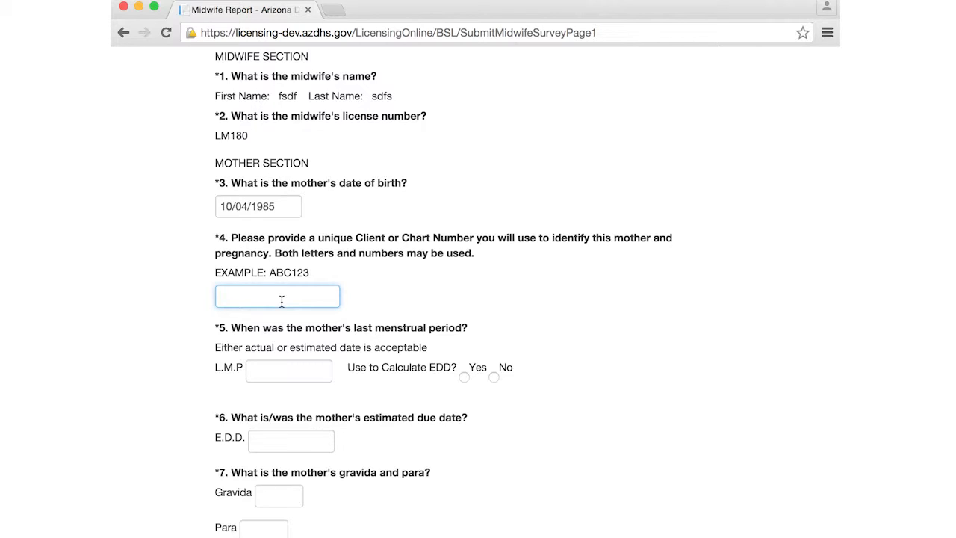
pyautogui.write('`124')
pyautogui.press('Tab')
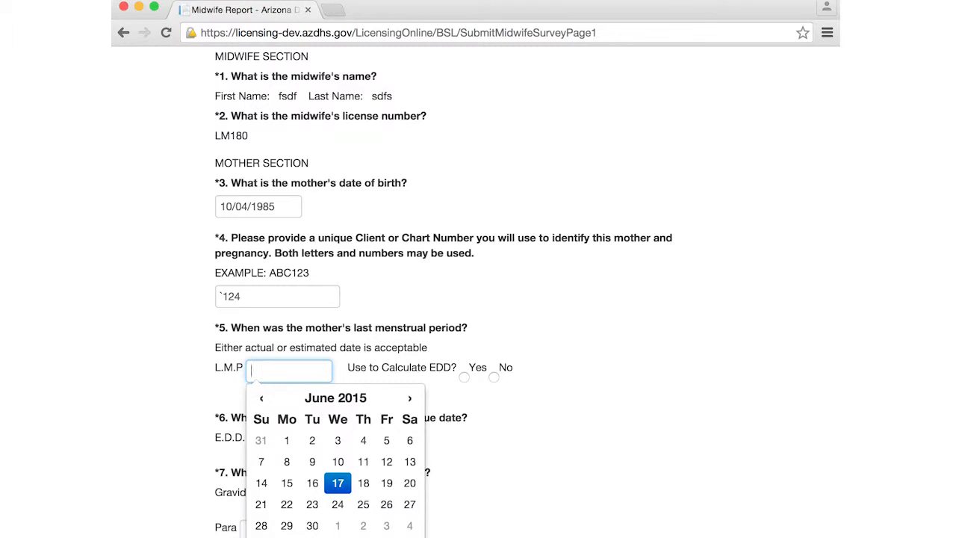
pyautogui.write('03/01/2014')
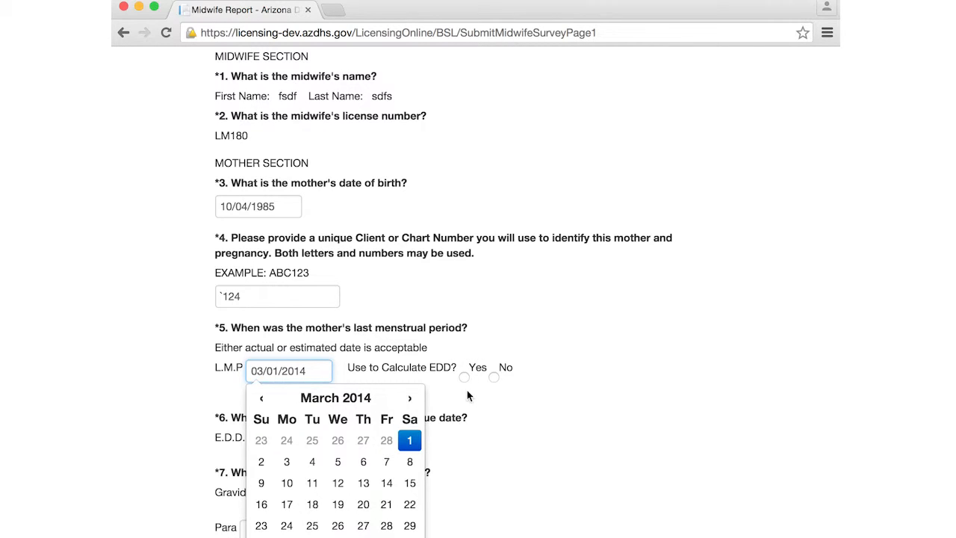
# Set Use to Calculate EDD to No and enter an estimated due date of 12/10/2014.
pyautogui.click(465, 378)
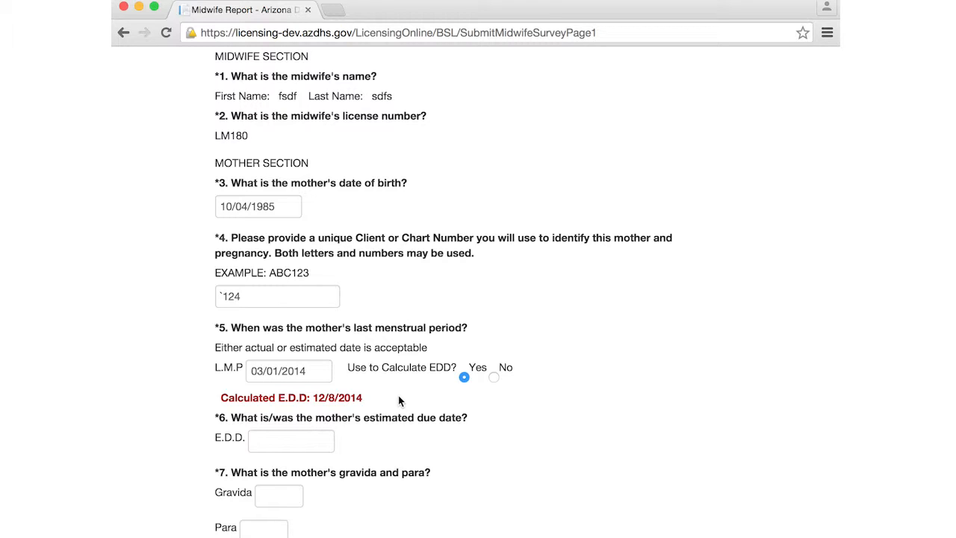
pyautogui.click(493, 378)
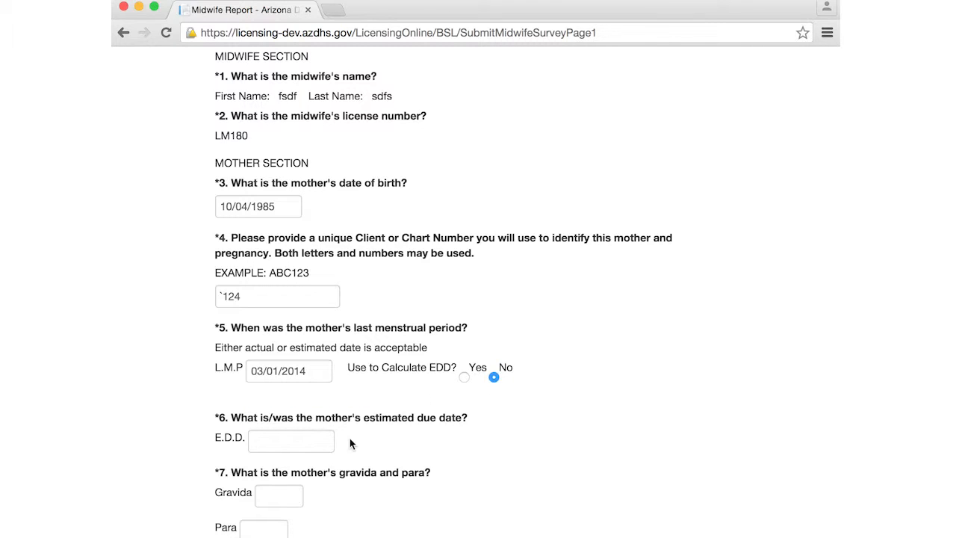
pyautogui.click(291, 439)
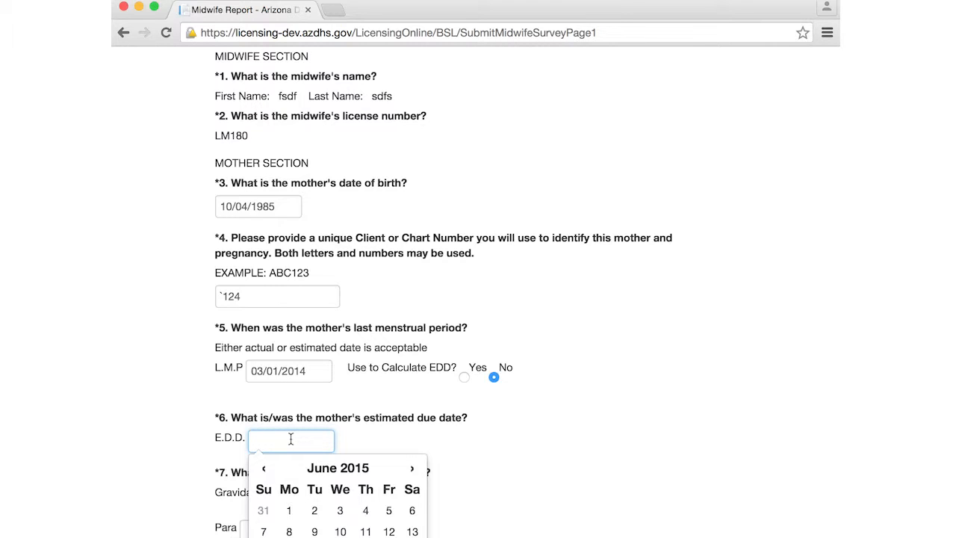
pyautogui.write('12/10/2014')
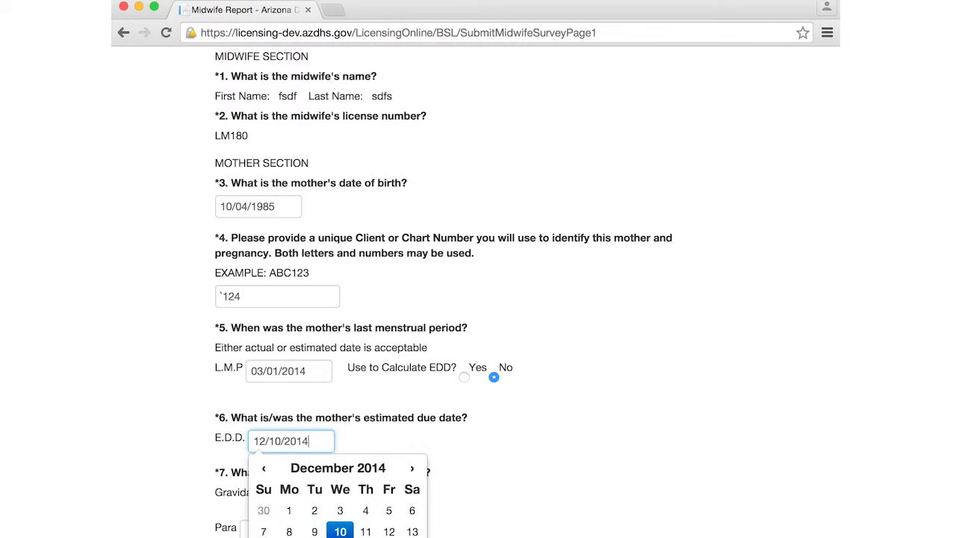
pyautogui.press('Tab')
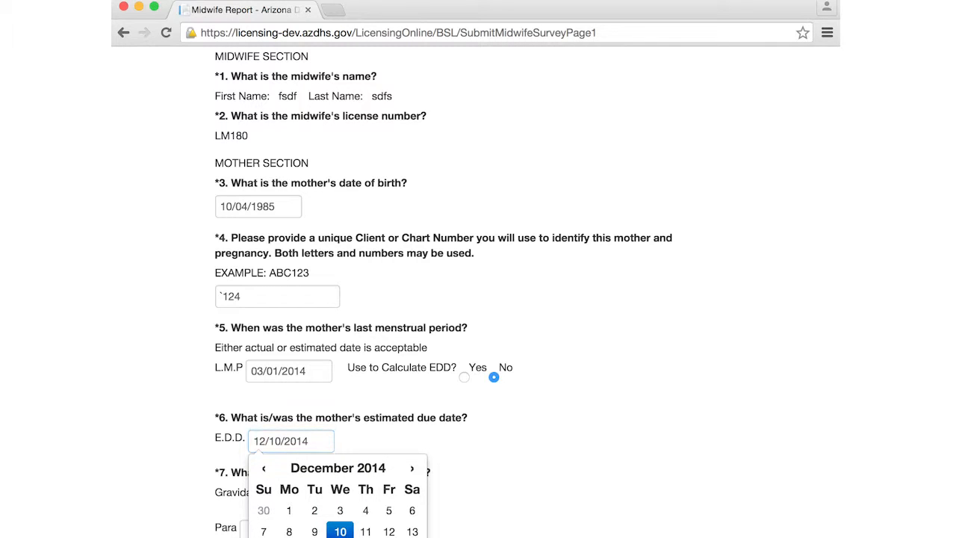
pyautogui.click(491, 486)
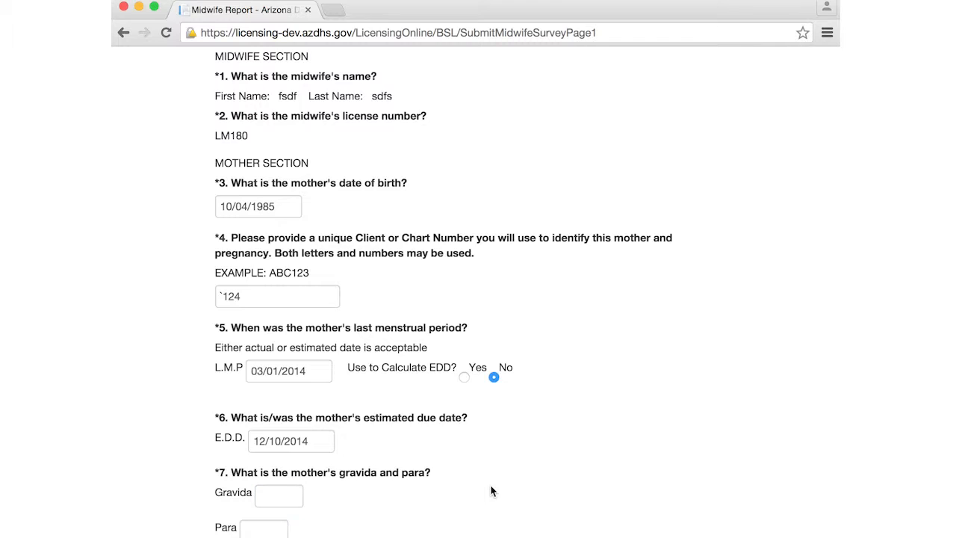
# Enter 1 for both Gravida and Para.
pyautogui.click(283, 494)
pyautogui.write('1')
pyautogui.click(270, 530)
pyautogui.write('1')
pyautogui.press('Tab')
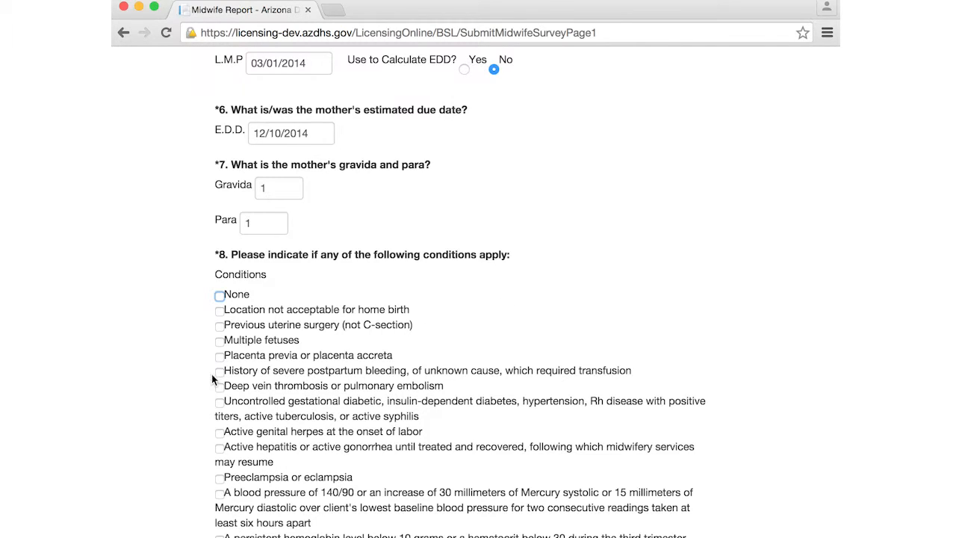
# Check None under Conditions and move down to the Services ended on field.
pyautogui.click(220, 296)
pyautogui.press('Tab')
pyautogui.press('Tab')
pyautogui.press('Tab')
pyautogui.press('Tab')
pyautogui.press('Tab')
pyautogui.press('Tab')
pyautogui.press('Tab')
pyautogui.press('Tab')
pyautogui.press('Tab')
pyautogui.press('Tab')
pyautogui.press('Tab')
pyautogui.press('Tab')
pyautogui.press('Tab')
pyautogui.press('Tab')
pyautogui.press('Tab')
pyautogui.press('Tab')
pyautogui.press('Tab')
pyautogui.press('Tab')
pyautogui.press('Tab')
pyautogui.press('Tab')
pyautogui.press('Tab')
pyautogui.press('Tab')
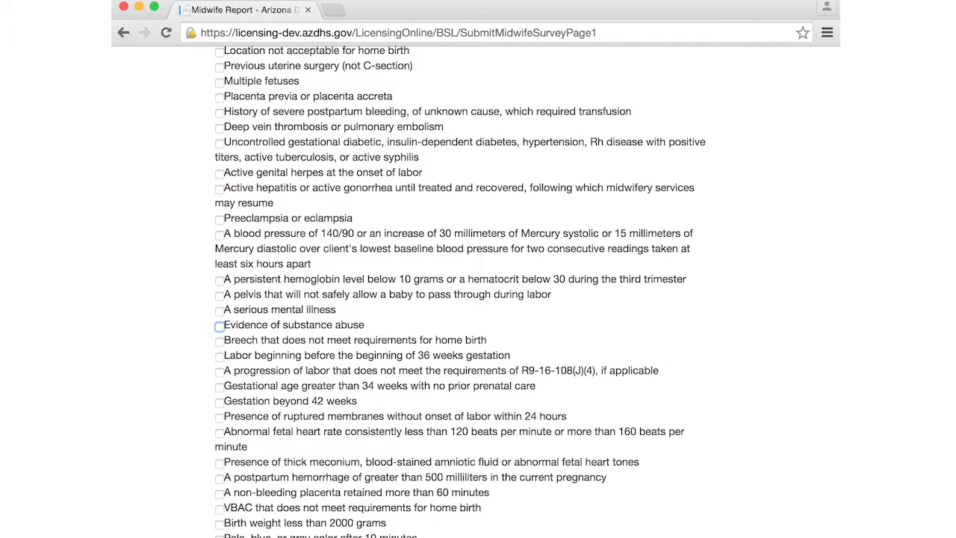
pyautogui.press('Tab')
pyautogui.press('Tab')
pyautogui.press('Tab')
pyautogui.press('Tab')
pyautogui.press('Tab')
pyautogui.press('Tab')
pyautogui.press('Tab')
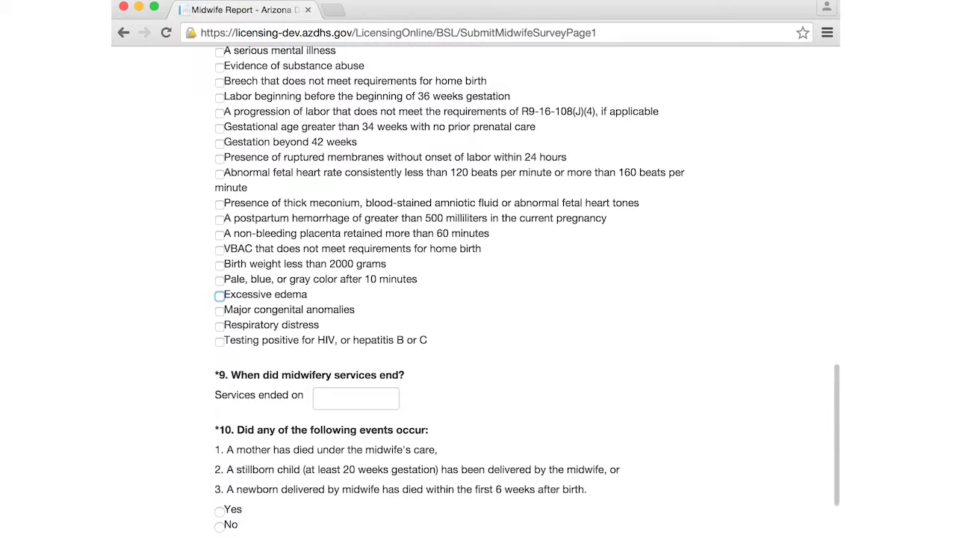
pyautogui.press('Tab')
pyautogui.press('Tab')
pyautogui.press('Tab')
pyautogui.press('Tab')
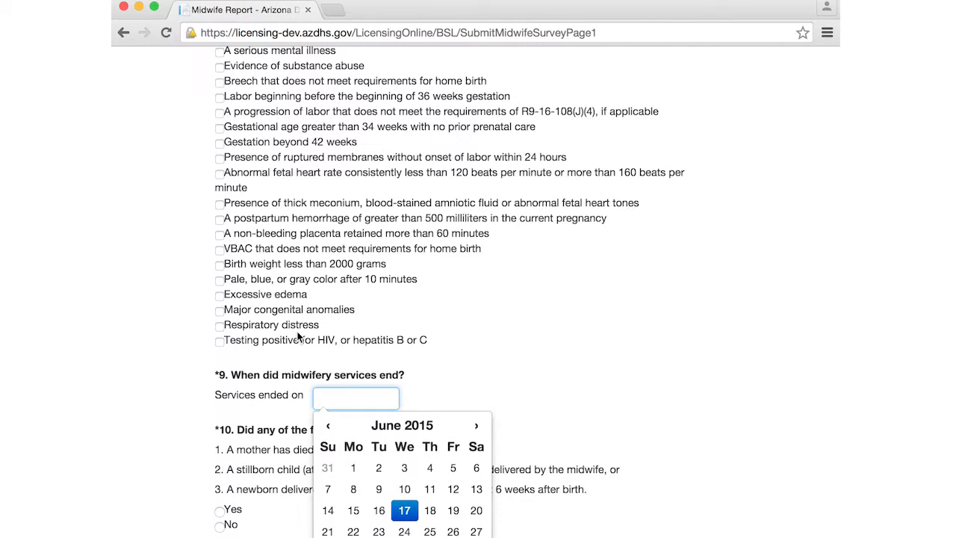
# Enter the services-ended date and answer No to question 10.
pyautogui.click(342, 400)
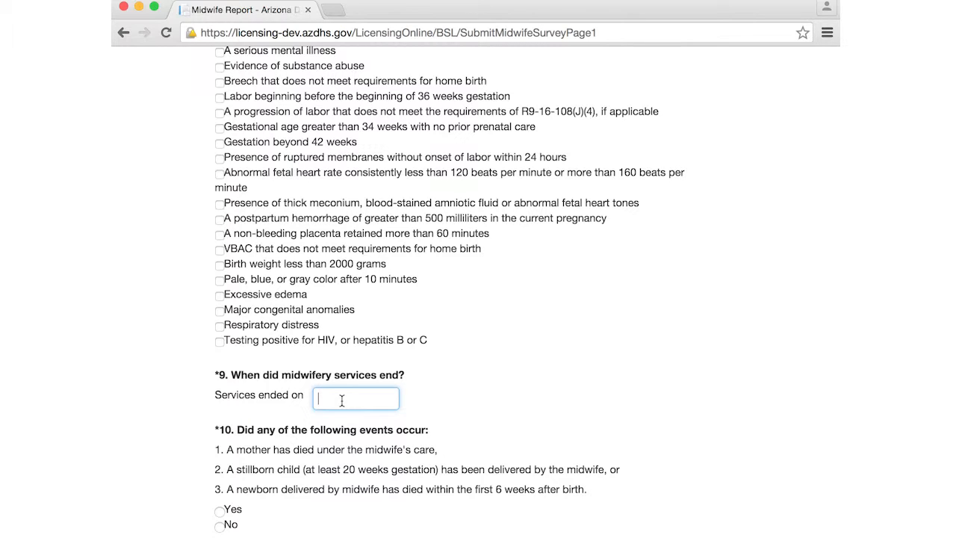
pyautogui.write('02/28/10`5')
pyautogui.click(222, 528)
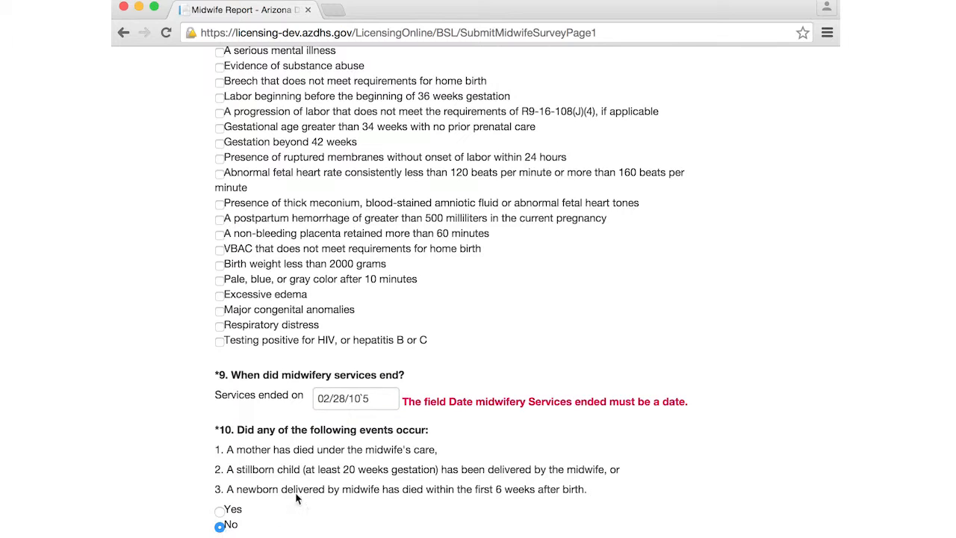
# Correct the services-ended date to 02/28/2015 and submit the page.
pyautogui.click(376, 400)
pyautogui.press('BackSpace')
pyautogui.press('BackSpace')
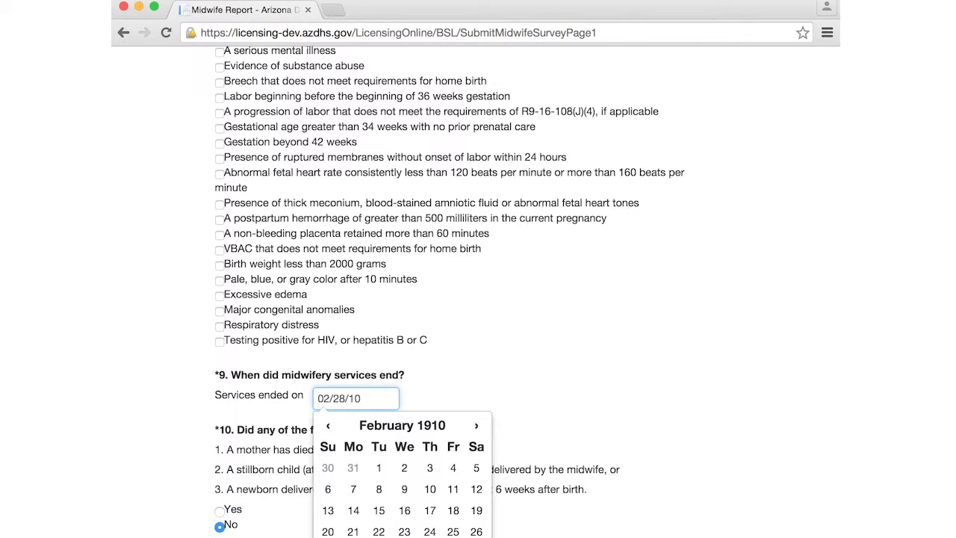
pyautogui.press('BackSpace')
pyautogui.press('BackSpace')
pyautogui.write('201')
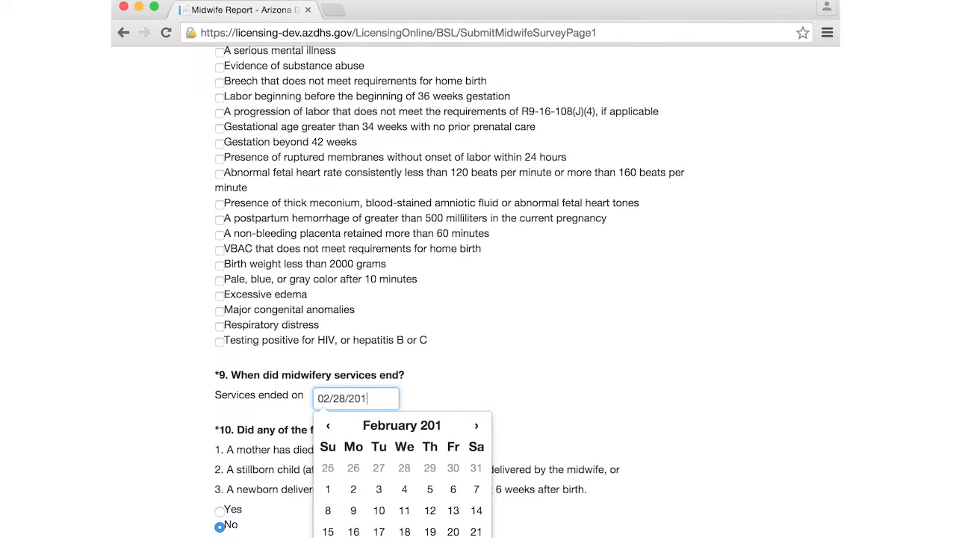
pyautogui.write('5')
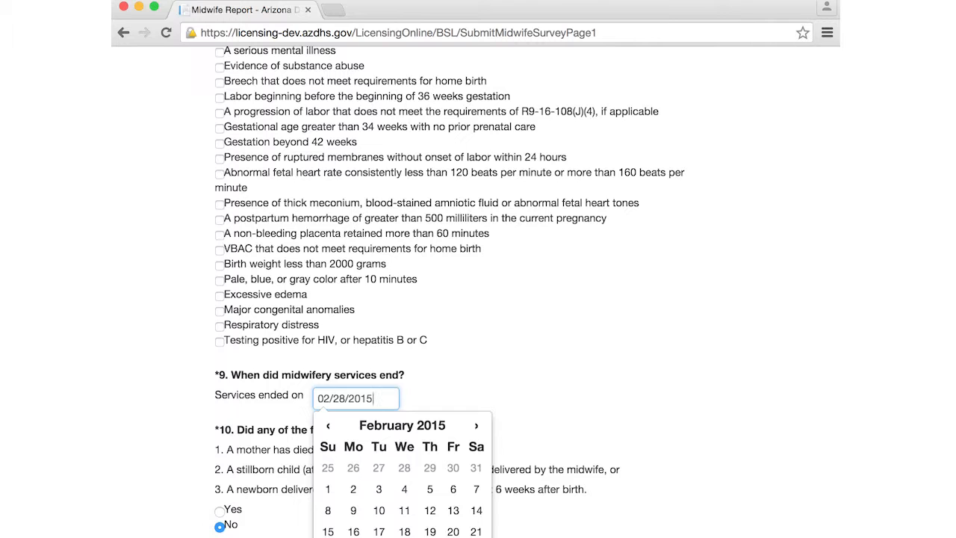
pyautogui.scroll(-1, 448, 291)
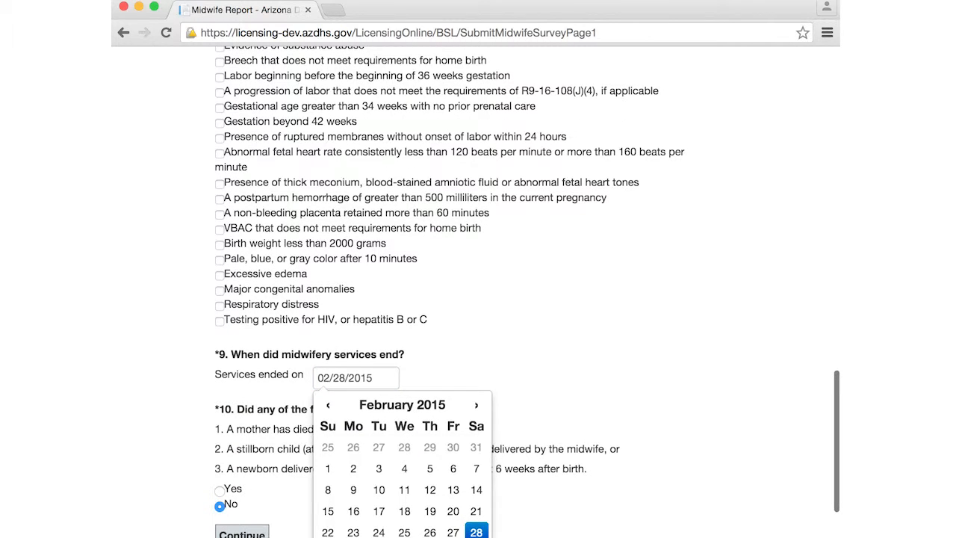
pyautogui.click(247, 535)
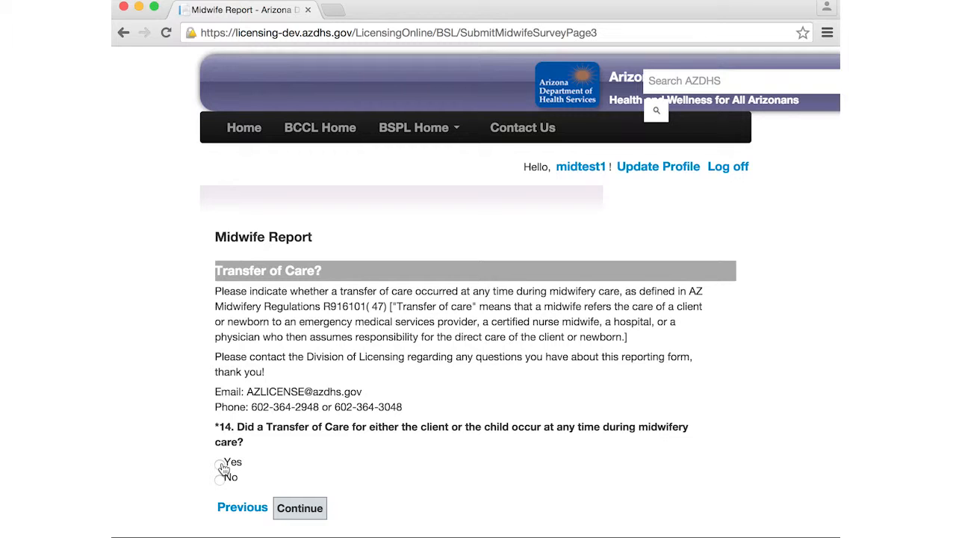
# Answer Yes to question 14, review the transfer details page, then return to Transfer of Care.
pyautogui.click(221, 464)
pyautogui.click(300, 509)
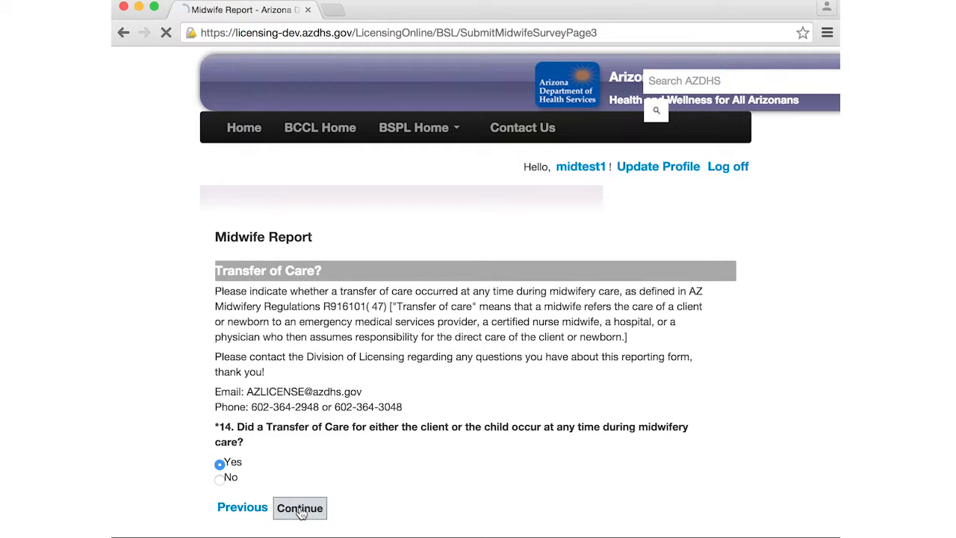
pyautogui.scroll(-6, 301, 512)
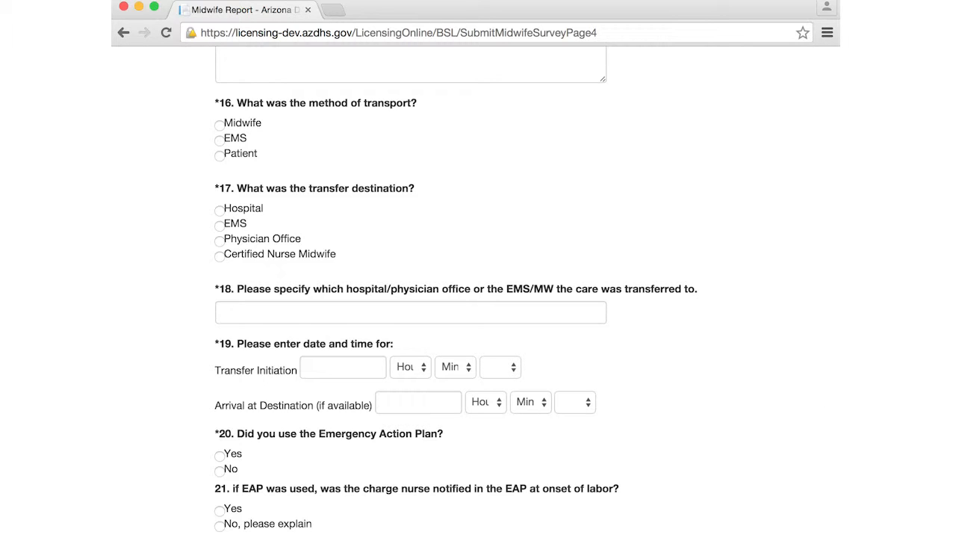
pyautogui.click(123, 32)
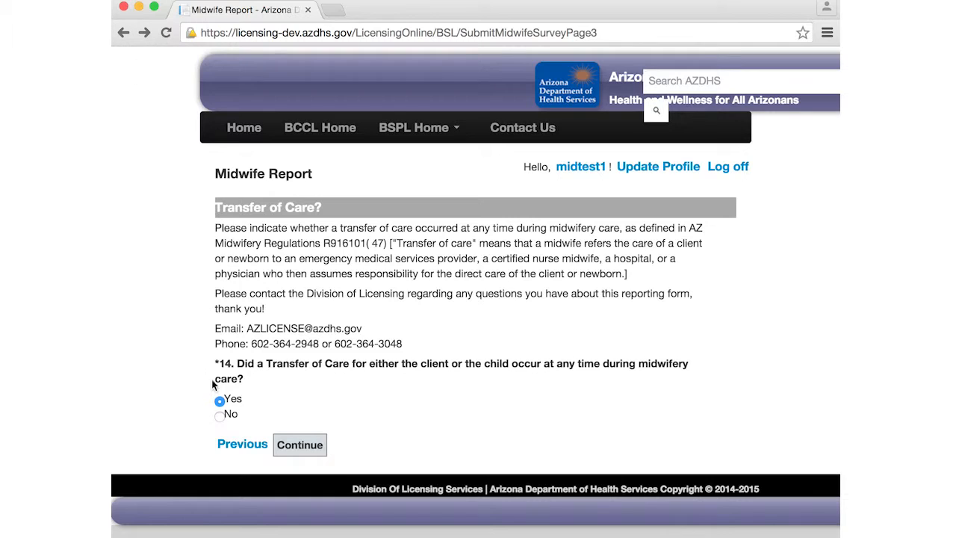
# Change question 14 to No, continue to Page 5, and answer question 26 No.
pyautogui.click(221, 417)
pyautogui.click(300, 447)
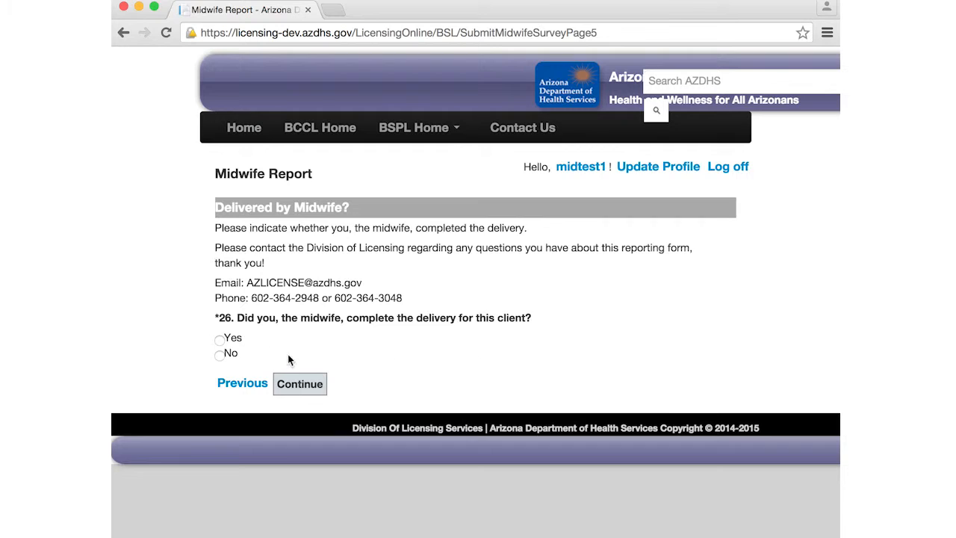
pyautogui.click(220, 342)
pyautogui.click(220, 354)
# Change question 26 to Yes and continue to the Delivery Information page.
pyautogui.click(219, 341)
pyautogui.click(301, 384)
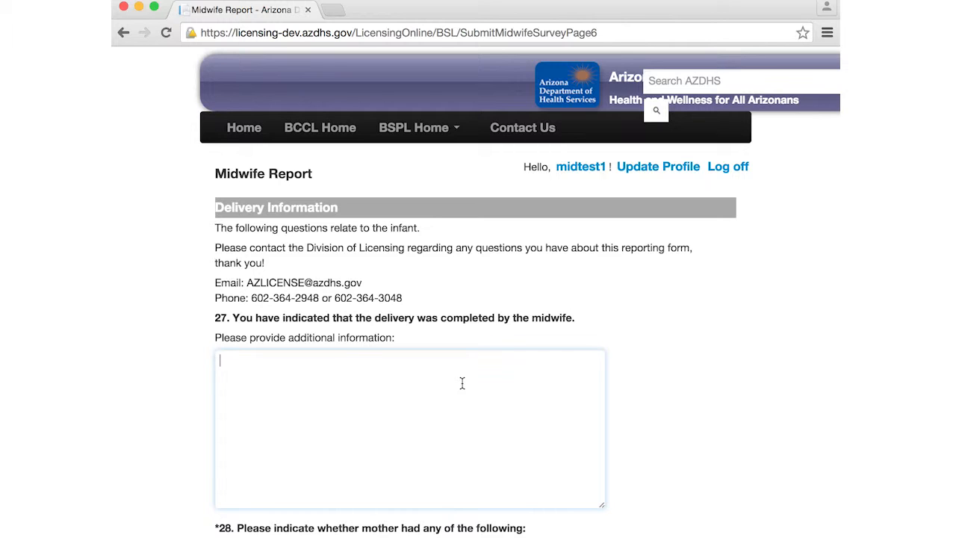
pyautogui.scroll(-5, 462, 383)
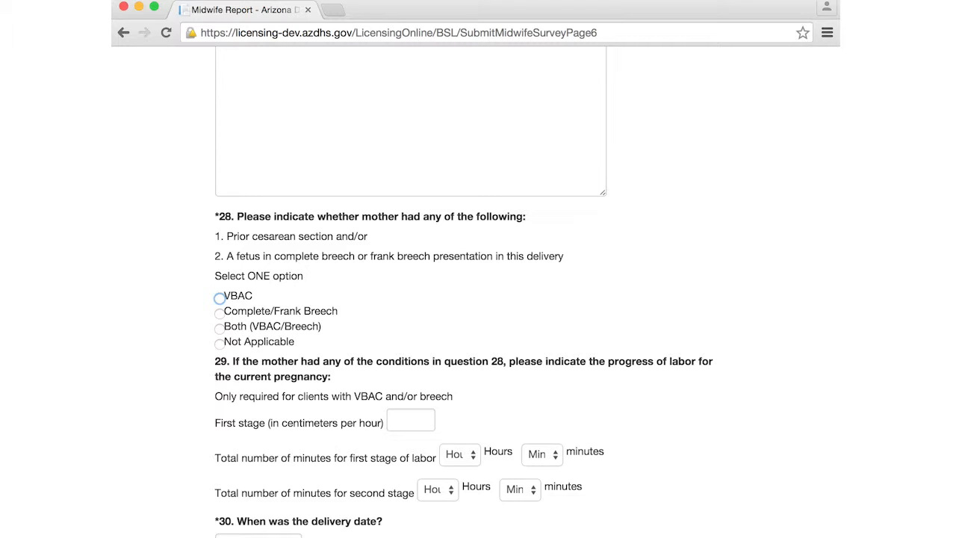
# Mark question 28 Not Applicable and enter the delivery date 12/10/2014.
pyautogui.click(221, 343)
pyautogui.click(277, 534)
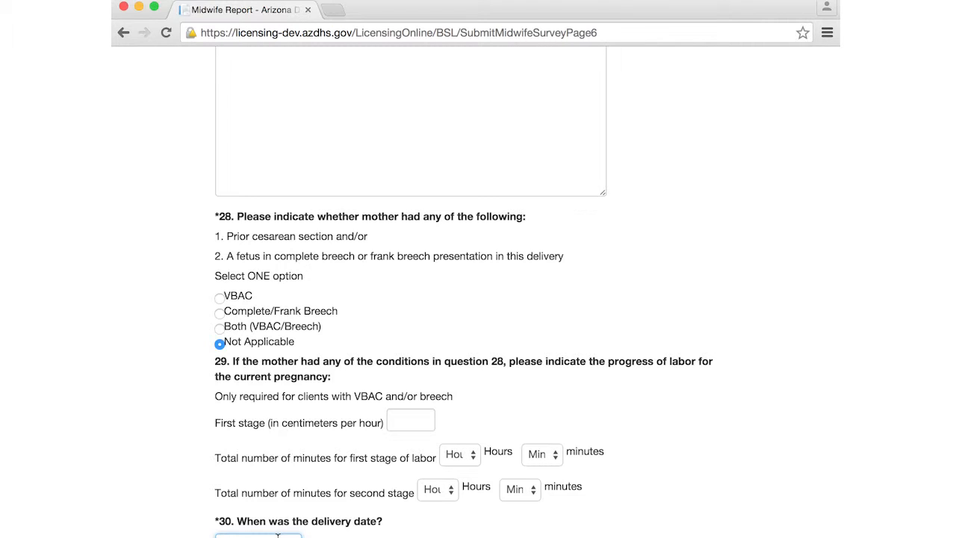
pyautogui.write('10')
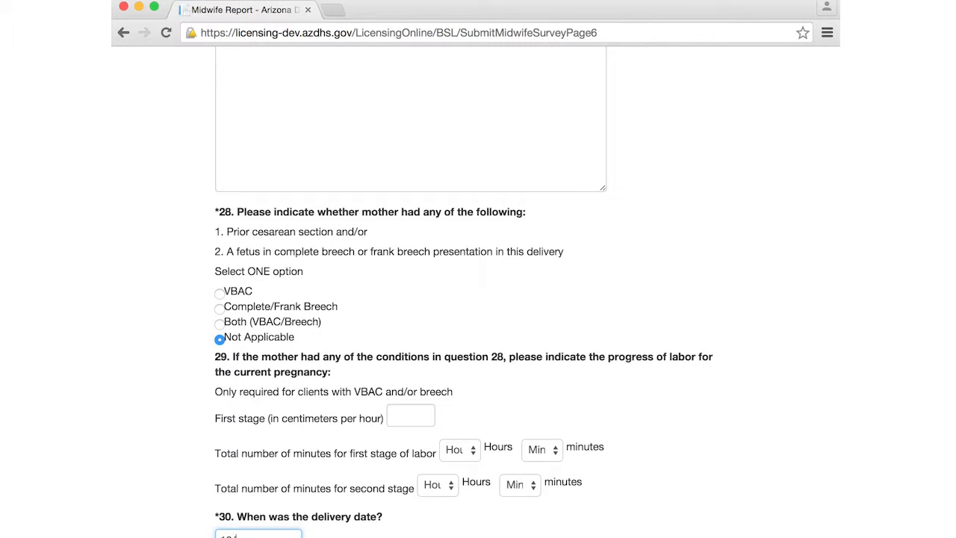
pyautogui.write('/10')
pyautogui.scroll(-5, 422, 512)
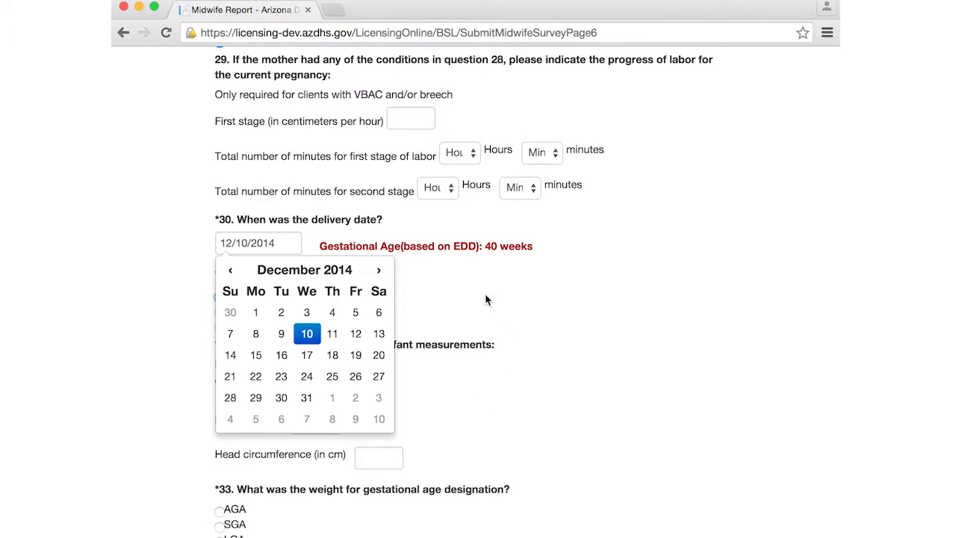
# Set the infant's gender to Male and weight to 2000 grams.
pyautogui.click(467, 301)
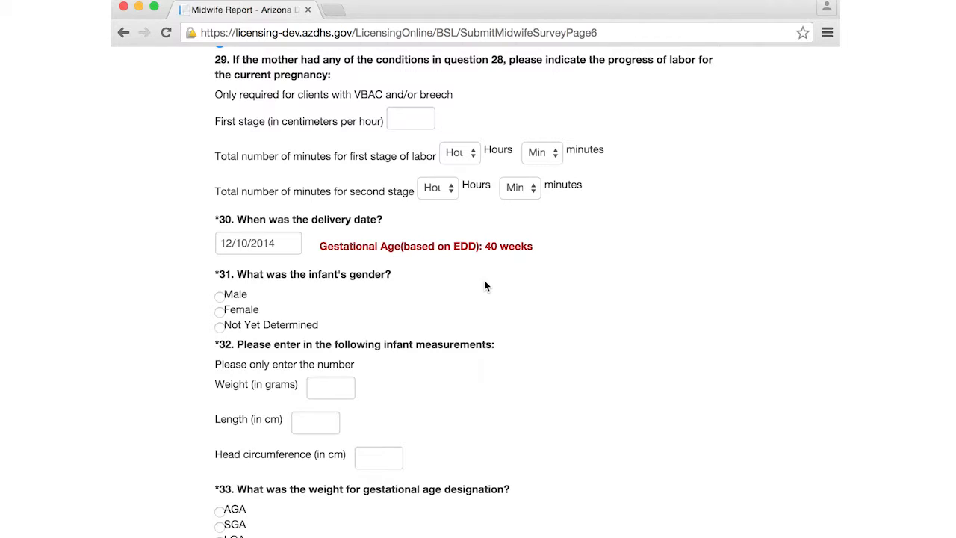
pyautogui.click(219, 296)
pyautogui.click(334, 388)
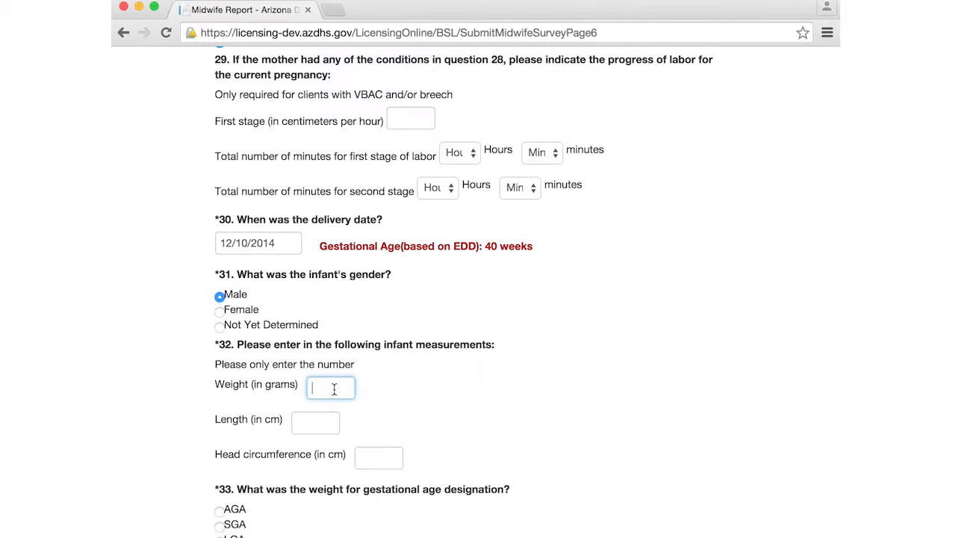
pyautogui.write('2000')
pyautogui.press('Tab')
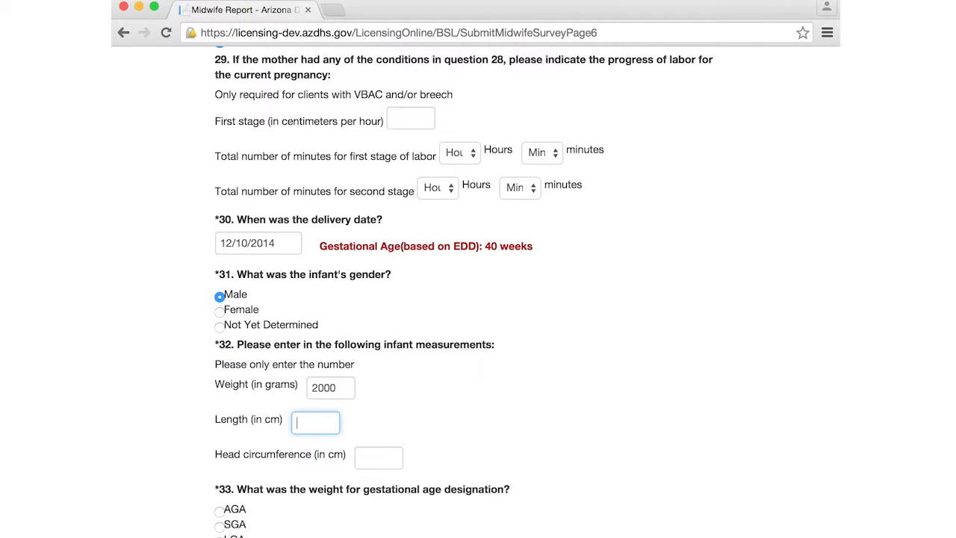
# Enter length 30 cm and head circumference 19 cm, and designate the infant AGA.
pyautogui.write('21')
pyautogui.press('Tab')
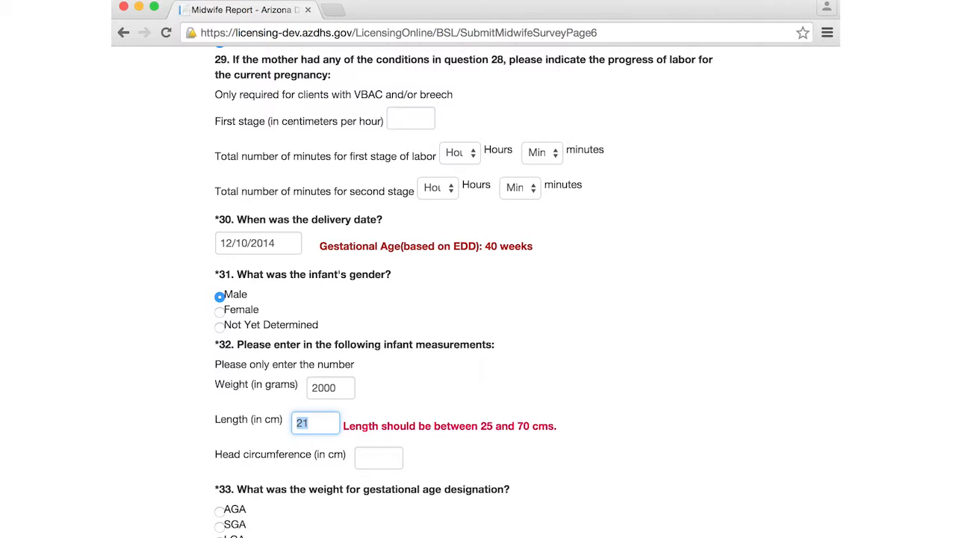
pyautogui.write('30')
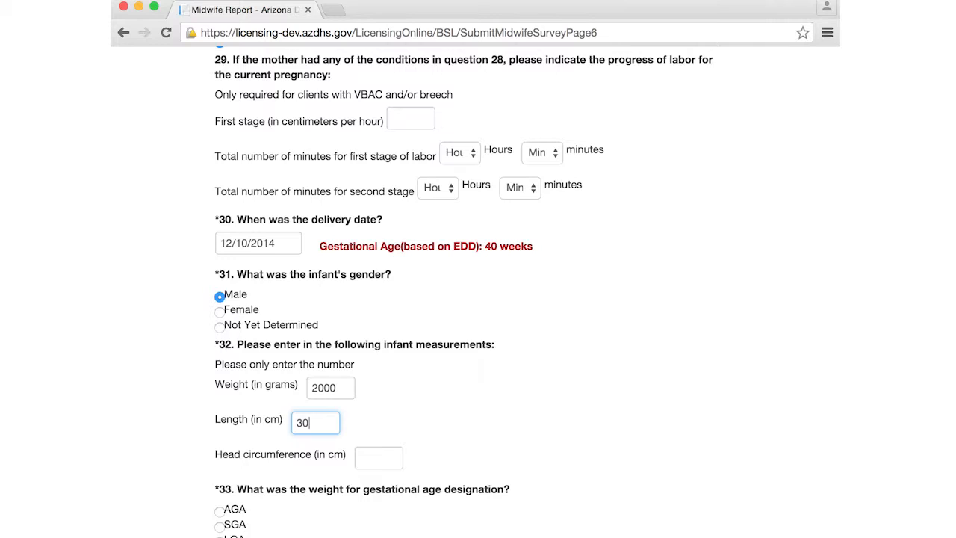
pyautogui.press('Tab')
pyautogui.write('19')
pyautogui.press('Tab')
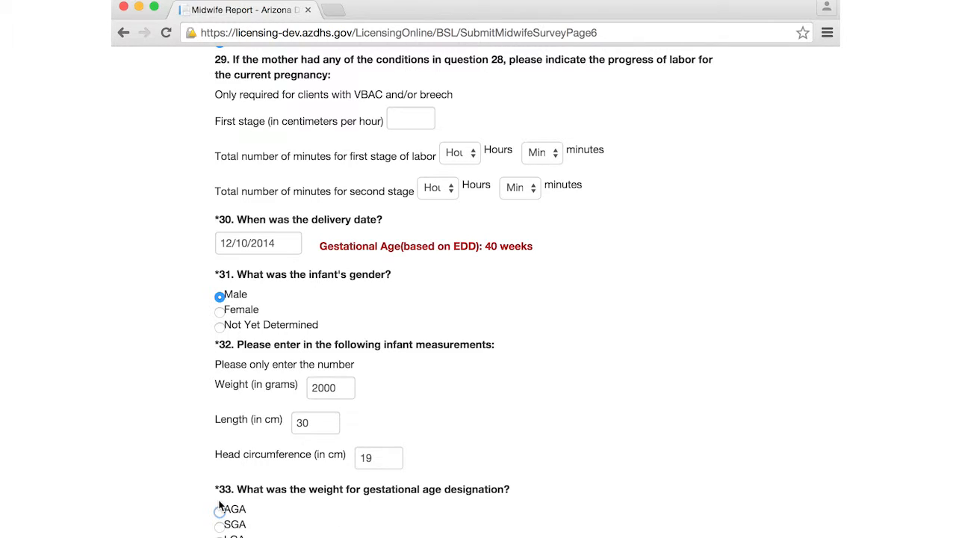
pyautogui.click(220, 511)
# Enter the 1-minute and 5-minute Apgar scores, correcting a mistyped first score.
pyautogui.press('Tab')
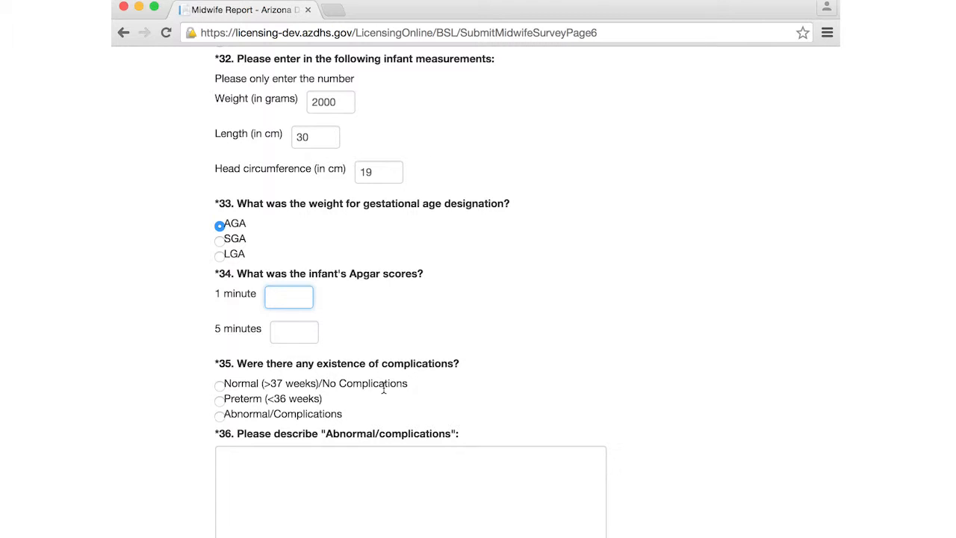
pyautogui.write('5')
pyautogui.press('BackSpace')
pyautogui.write('1')
pyautogui.click(275, 331)
pyautogui.write('1')
# Answer question 35 with Normal (>37 weeks)/No Complications.
pyautogui.press('Tab')
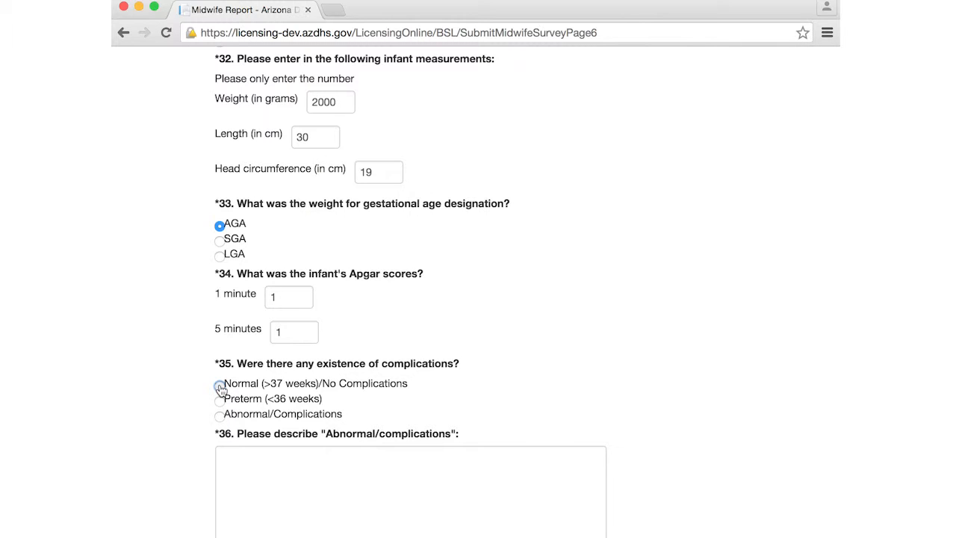
pyautogui.click(219, 386)
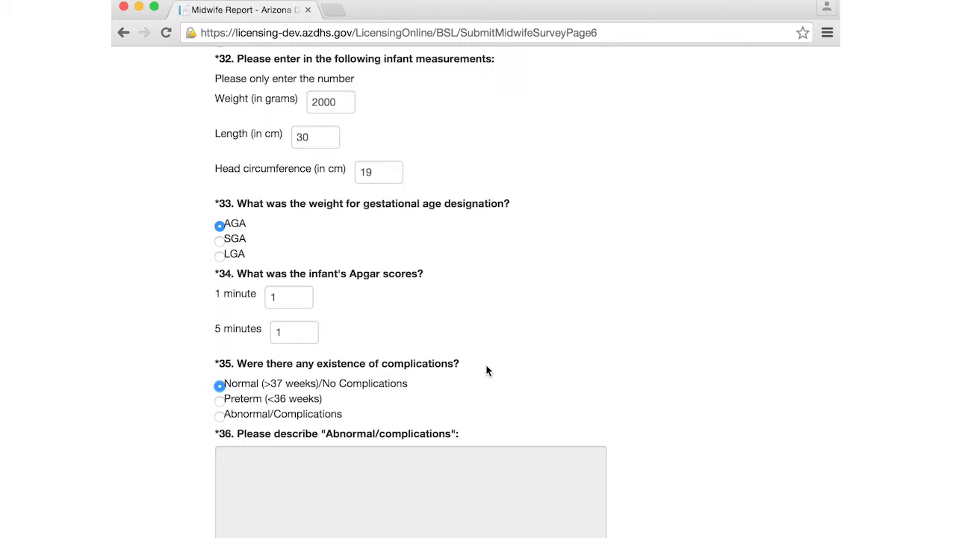
pyautogui.press('Tab')
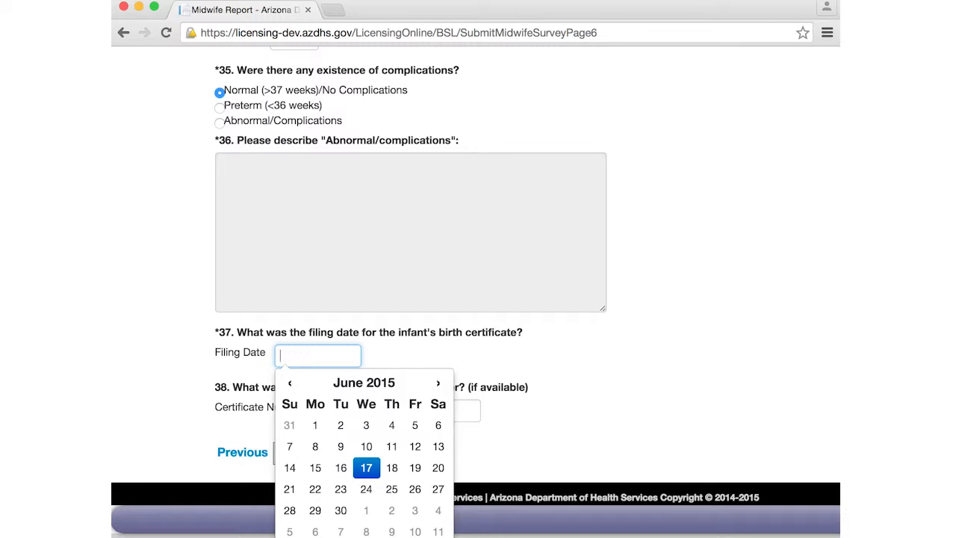
# Enter 12/15/2014 as the birth certificate filing date for question 37.
pyautogui.write('12/15/2')
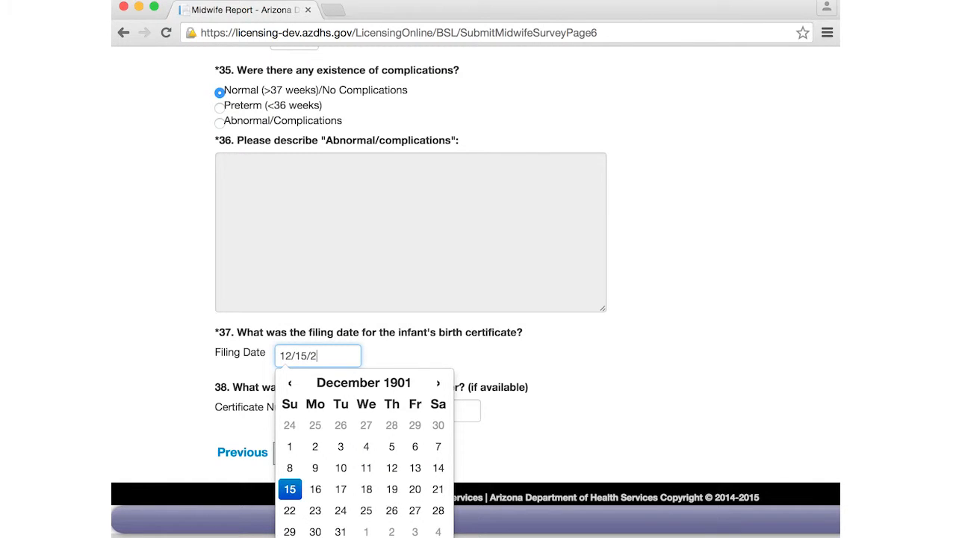
pyautogui.write('014')
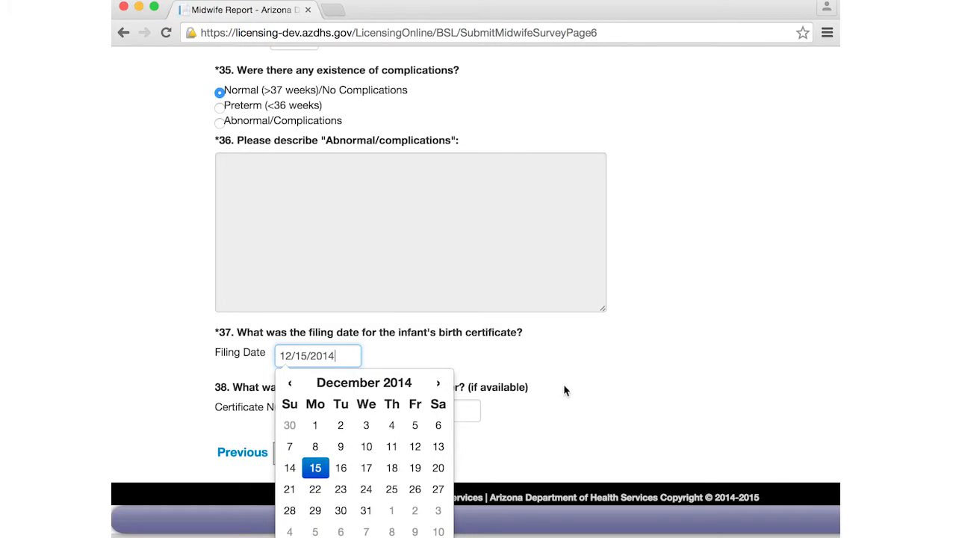
pyautogui.click(398, 425)
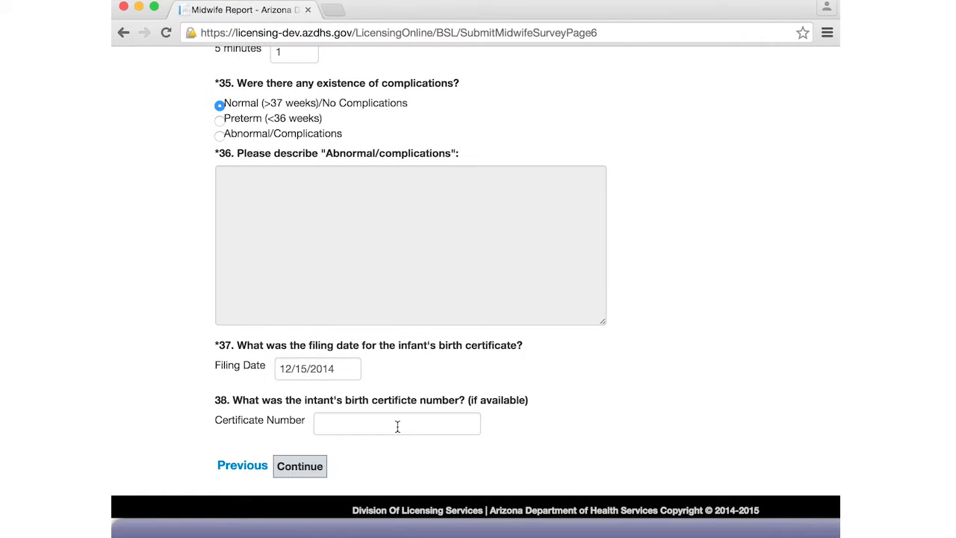
# Continue to Additional Information and answer Yes for cord blood, newborn and hearing screening (Q39-41).
pyautogui.click(300, 466)
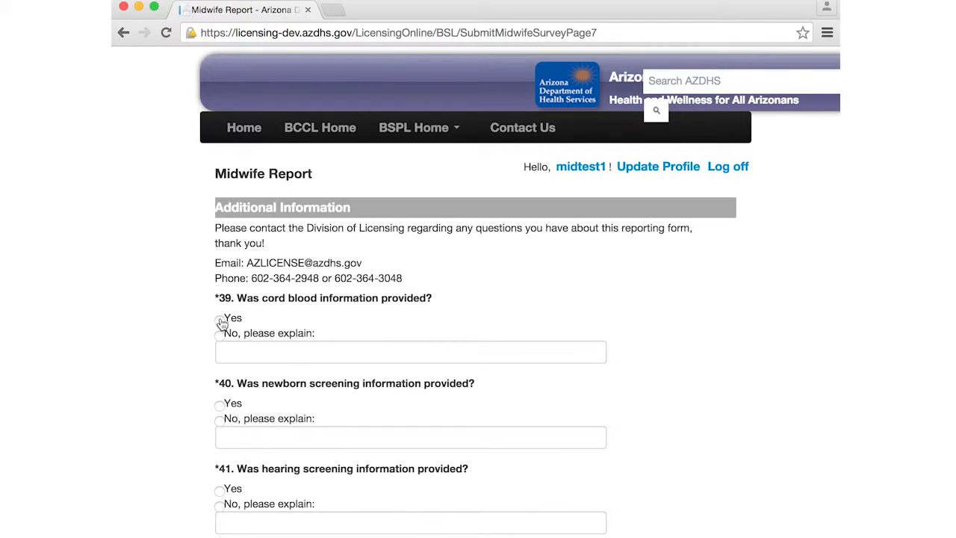
pyautogui.click(219, 321)
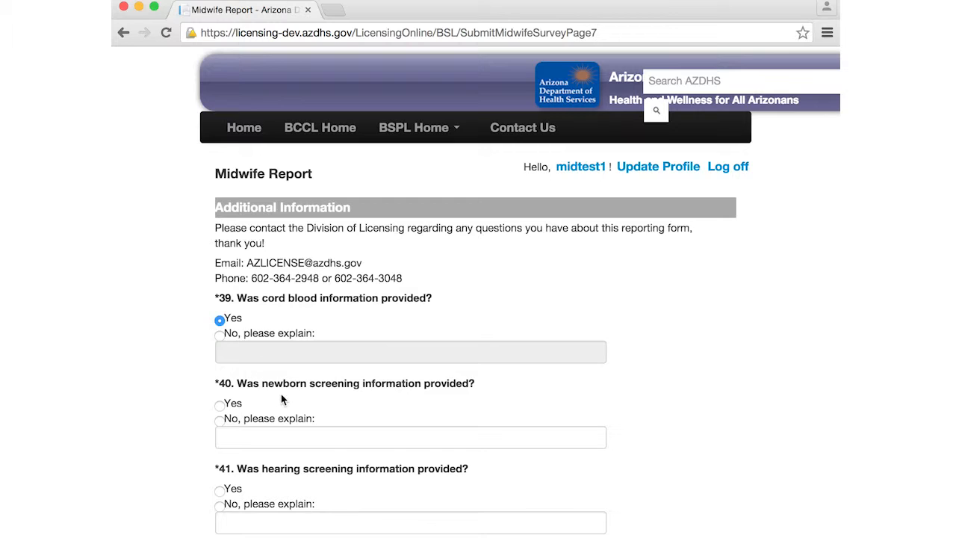
pyautogui.click(219, 405)
pyautogui.click(220, 420)
pyautogui.click(221, 406)
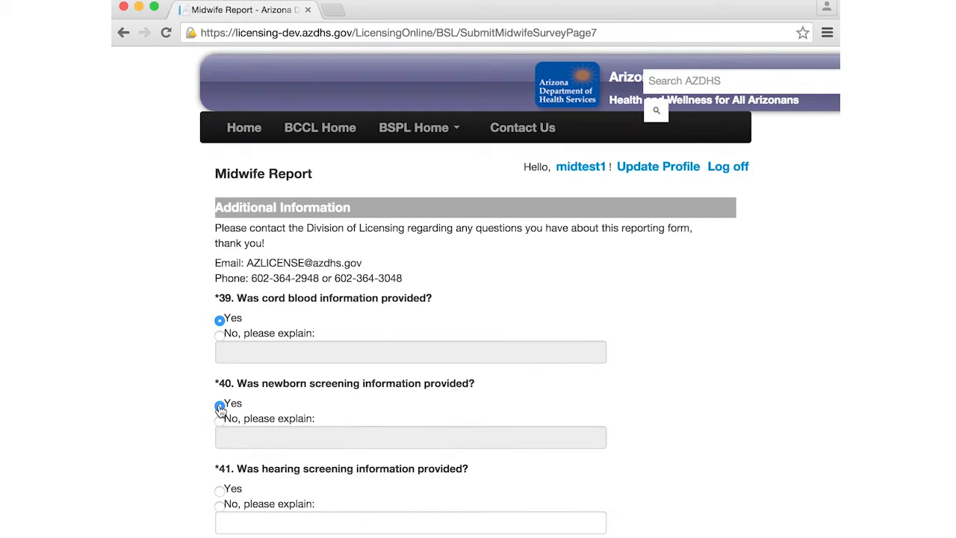
pyautogui.click(220, 491)
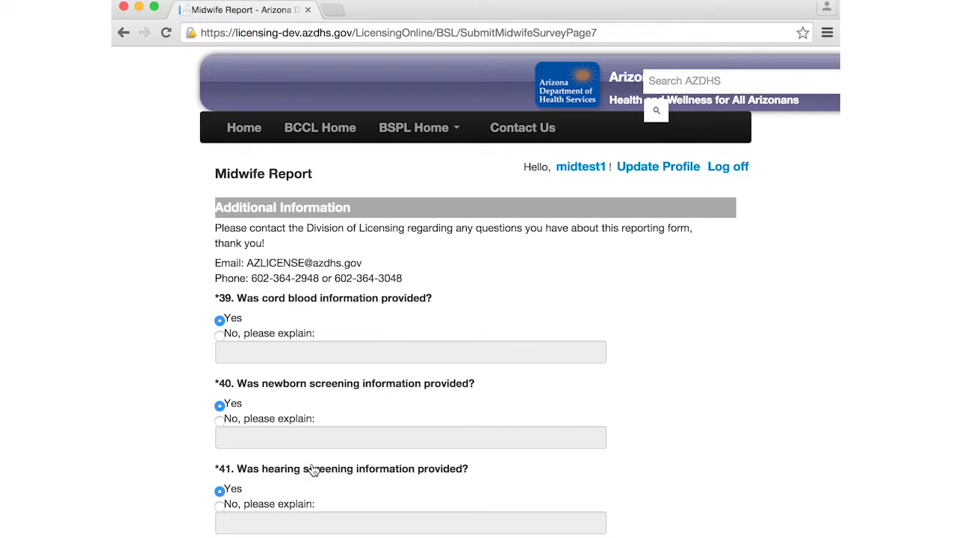
pyautogui.scroll(-5, 312, 470)
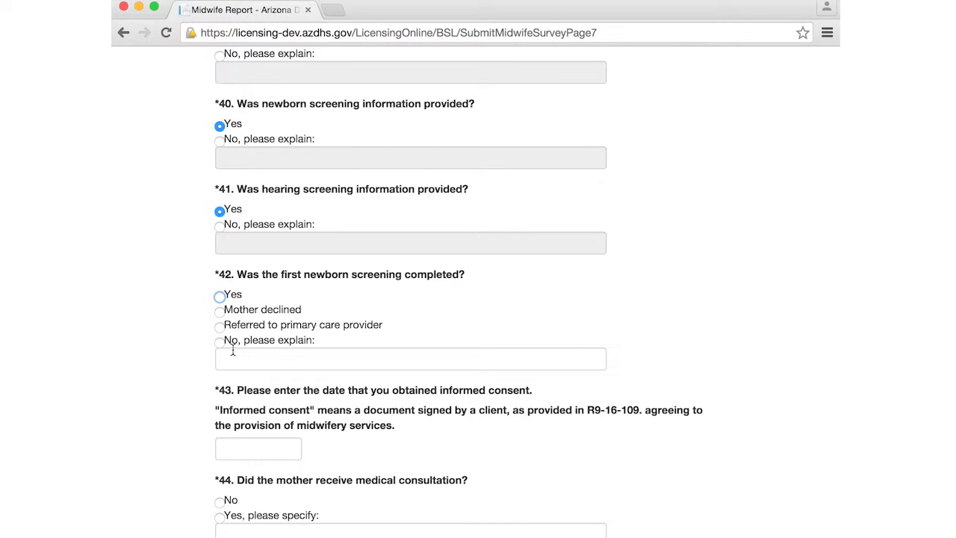
# Answer question 42 (first newborn screening completed) with Mother declined.
pyautogui.click(220, 296)
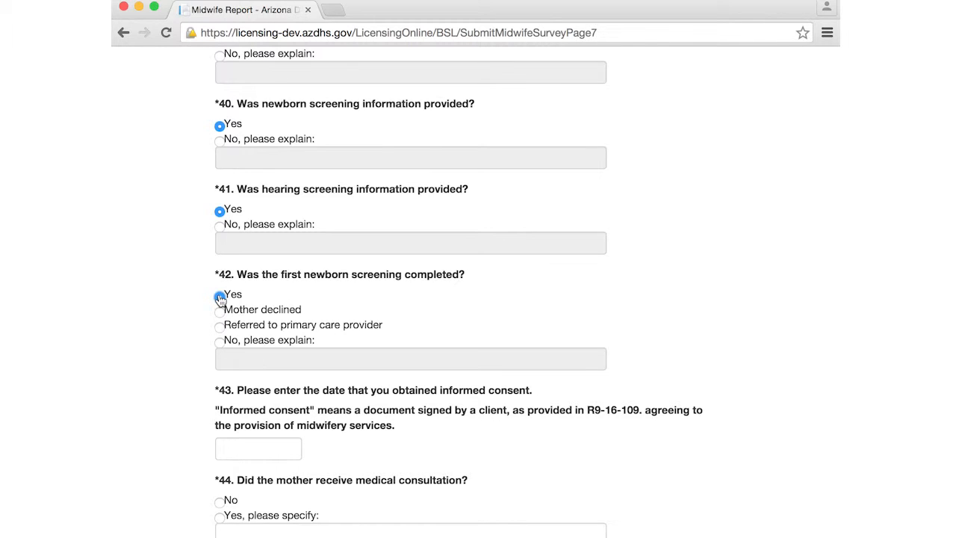
pyautogui.click(219, 312)
pyautogui.click(220, 326)
pyautogui.click(220, 342)
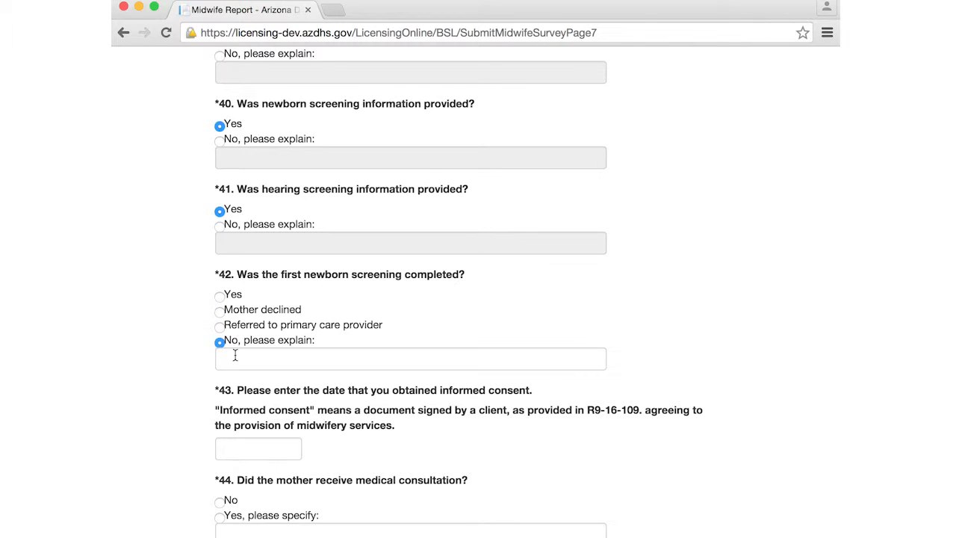
pyautogui.click(235, 356)
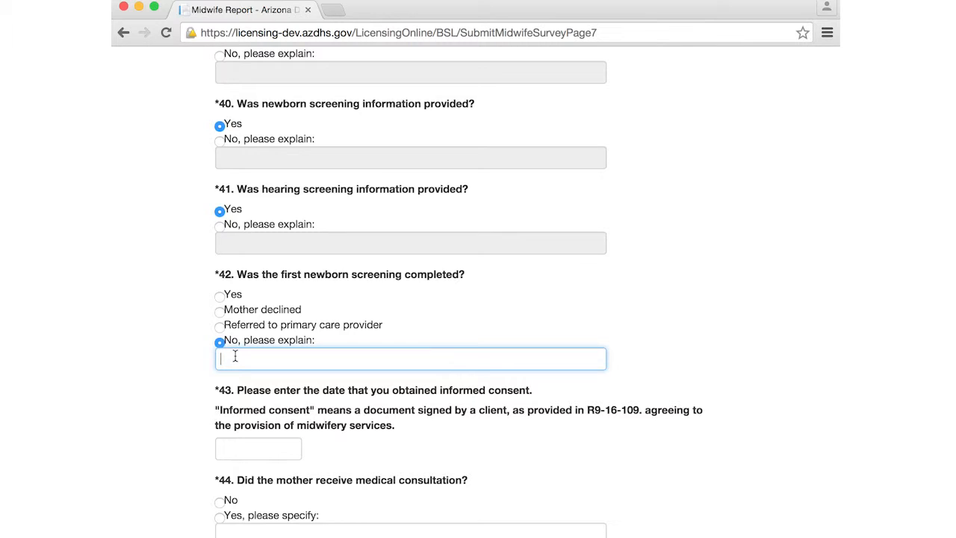
pyautogui.click(221, 312)
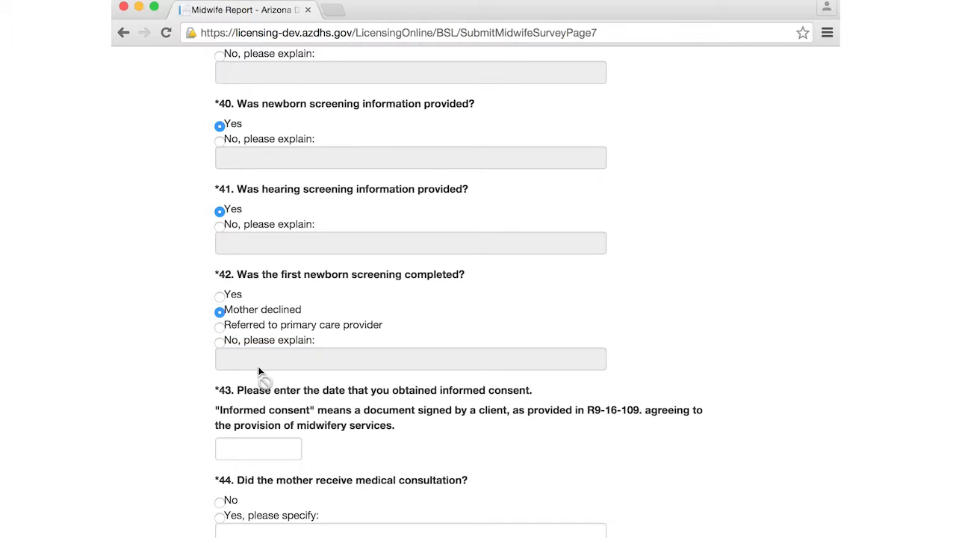
# Set the informed consent date to 04/03/2014 and answer No to medical consultation.
pyautogui.click(266, 446)
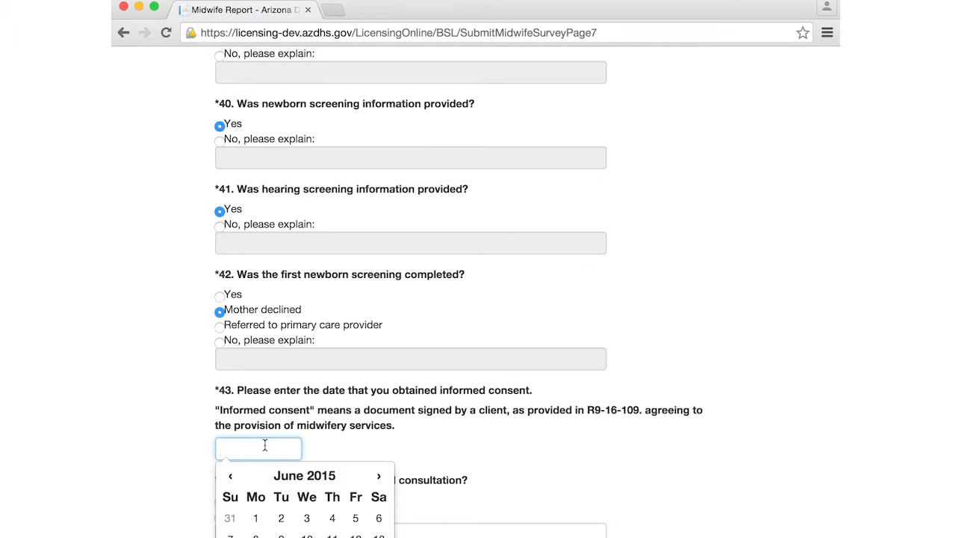
pyautogui.write('04/03/2014')
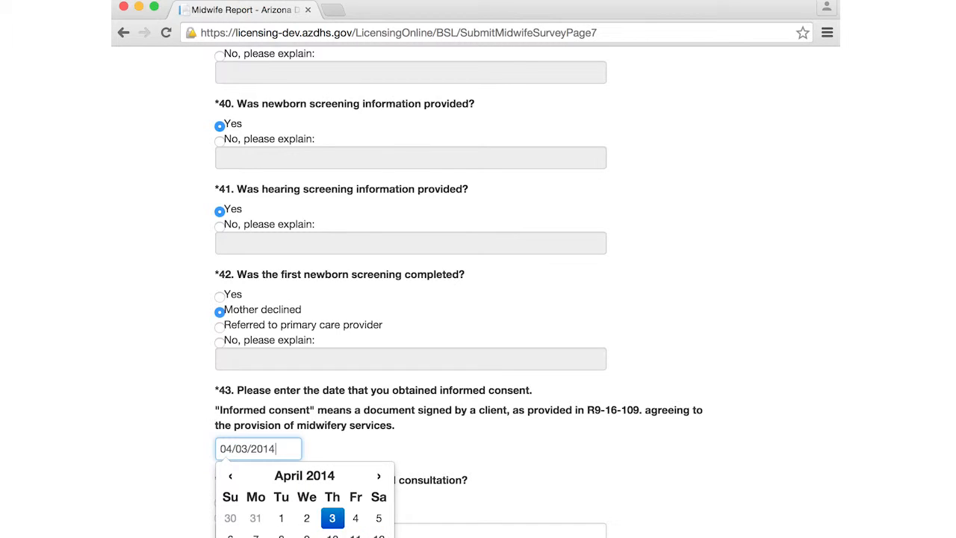
pyautogui.click(471, 459)
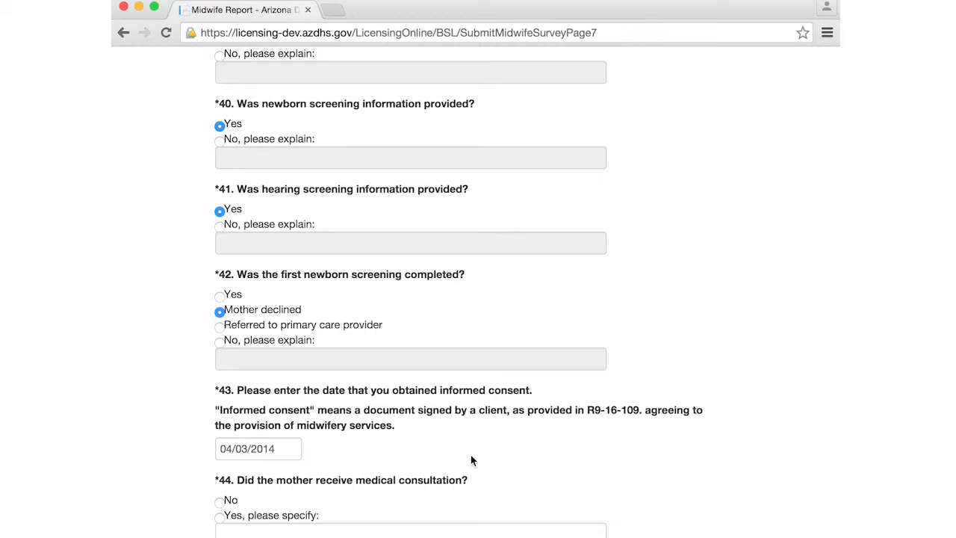
pyautogui.click(220, 504)
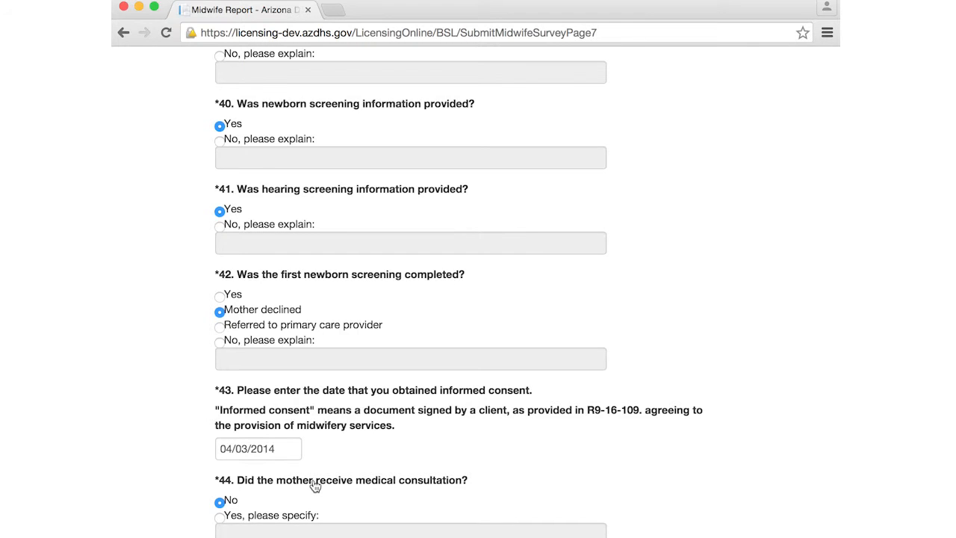
pyautogui.press('Tab')
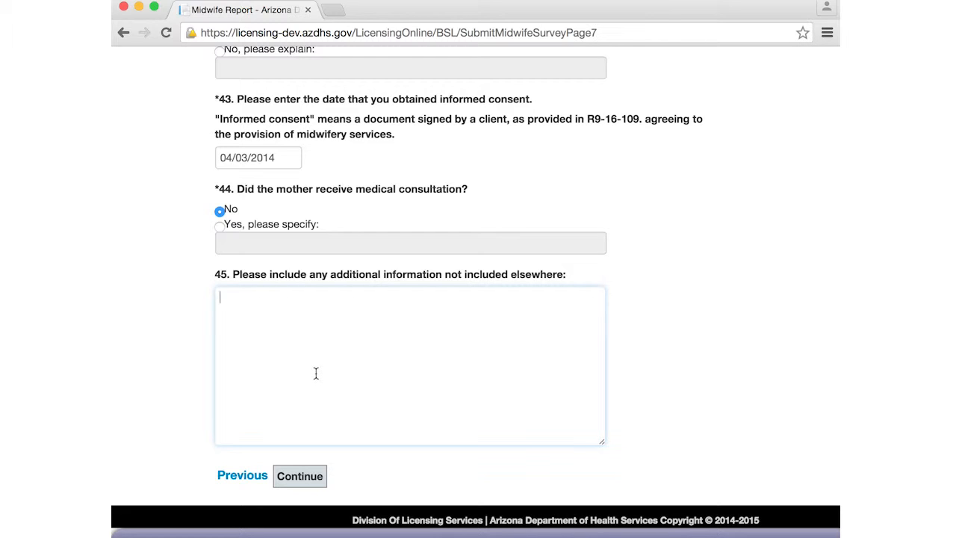
# Leave question 45 blank, continue to the final page, and submit with DONE.
pyautogui.click(309, 483)
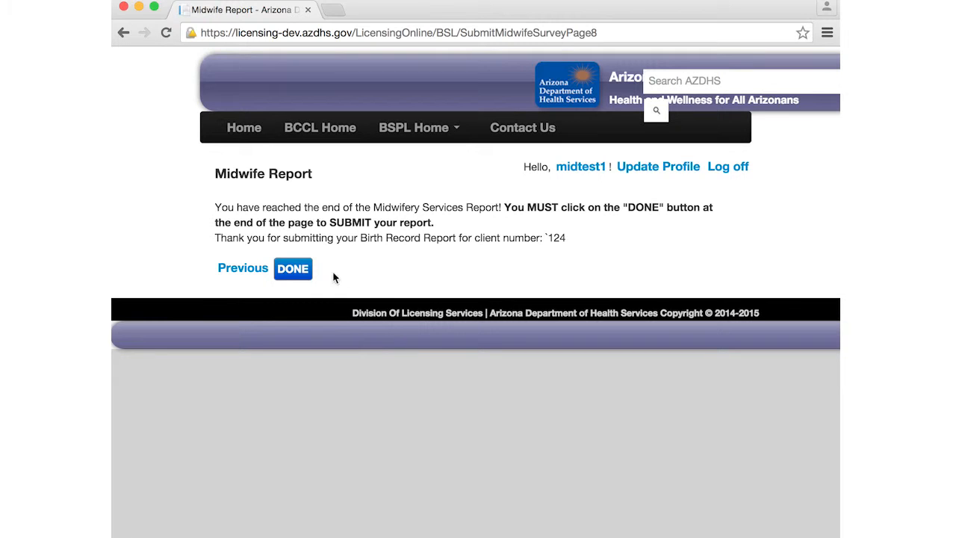
pyautogui.click(300, 271)
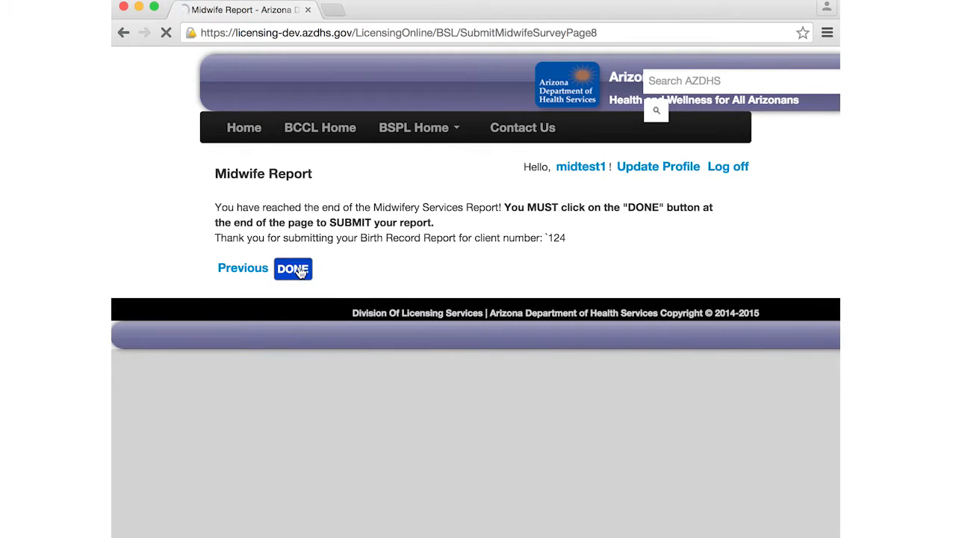